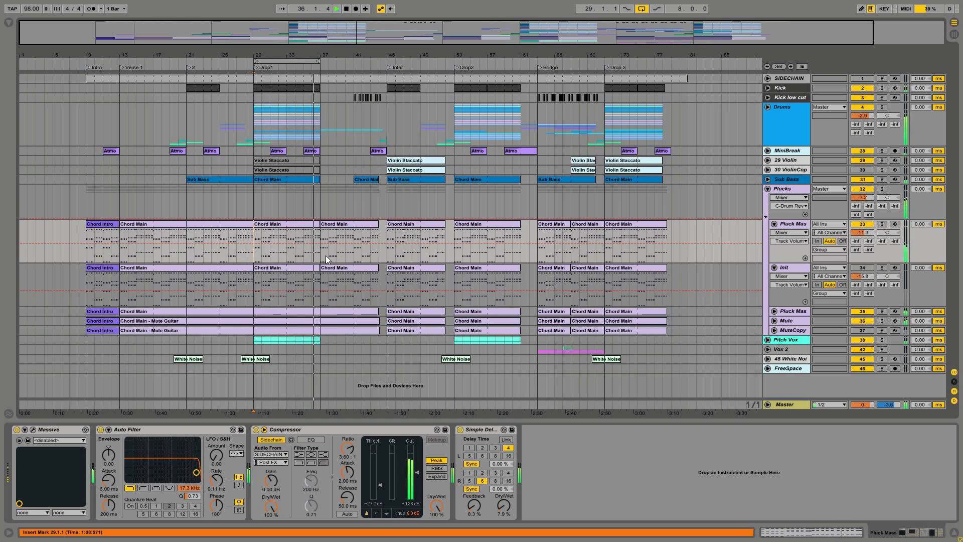
Solo the Pluck Mass track, stop playback and open its Massive synth to view the finished pluck patch.
click(881, 224)
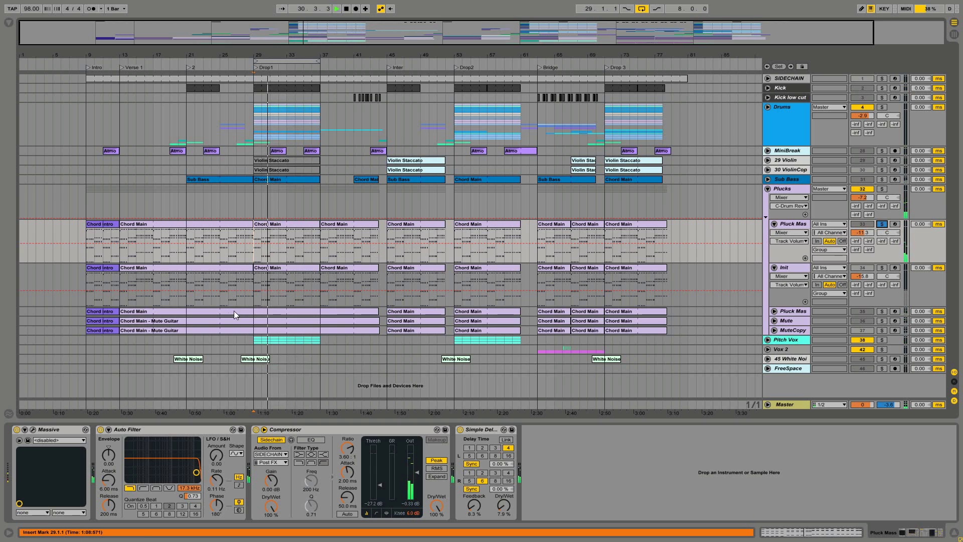
click(33, 429)
drag(585, 60, 535, 67)
key(space)
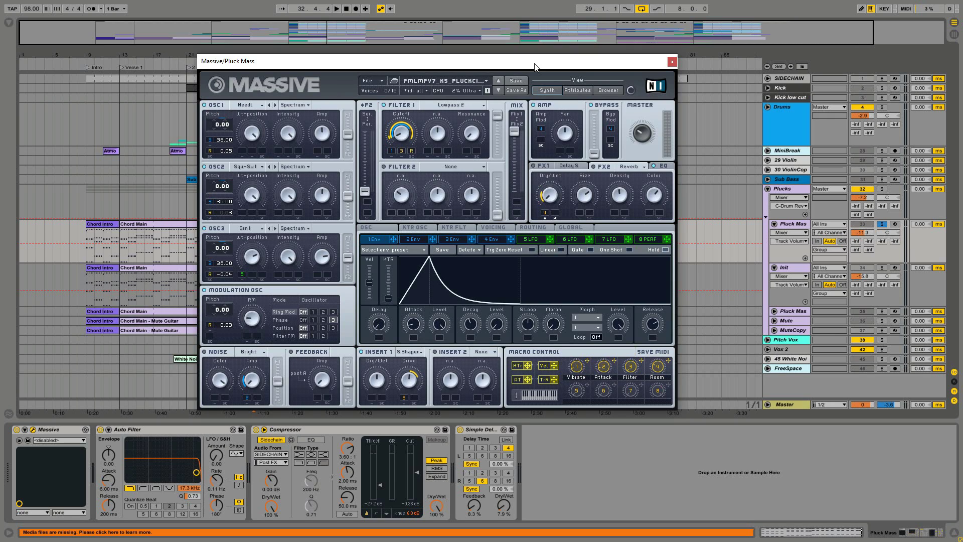
drag(535, 67, 512, 68)
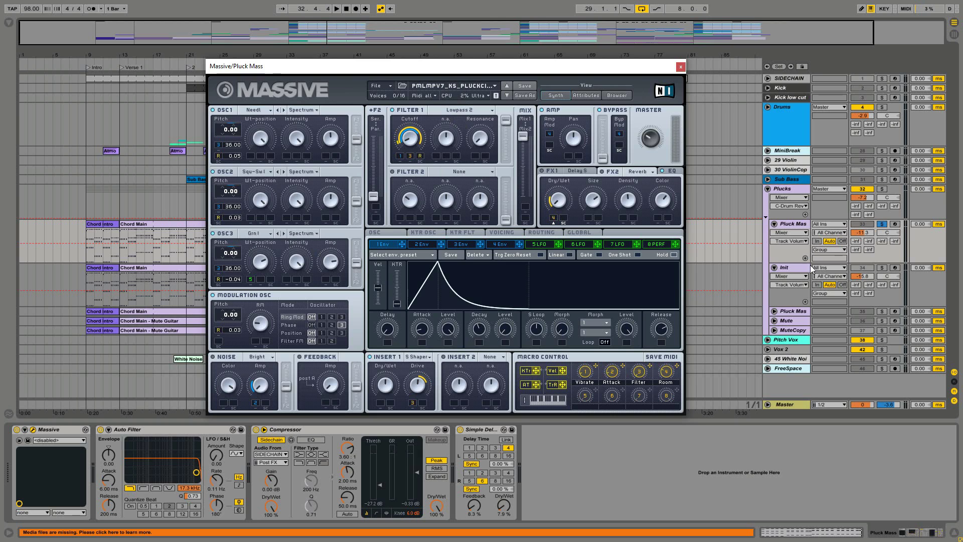
Close the Pluck Mass synth window and open the Init track's Chord Main clip at Drop1 to view its chord notes.
click(796, 266)
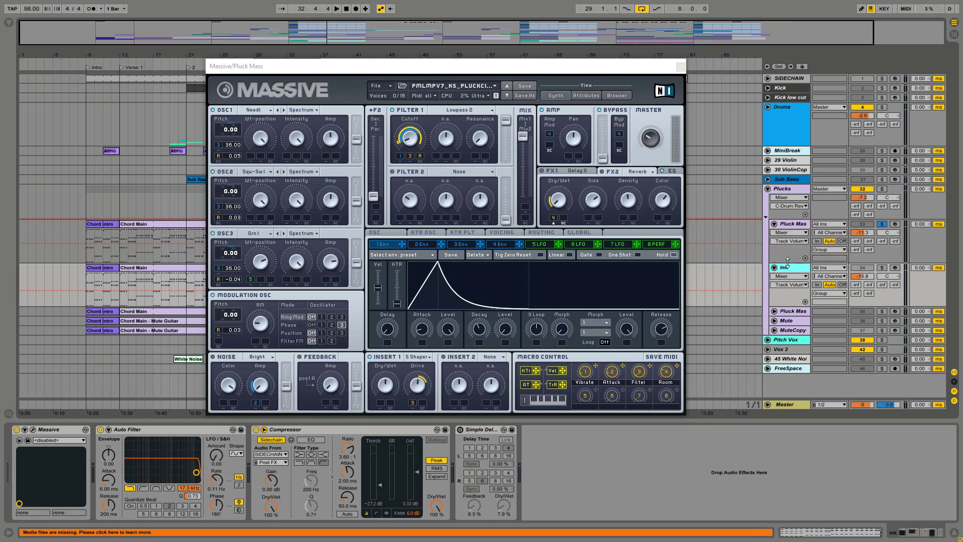
click(681, 67)
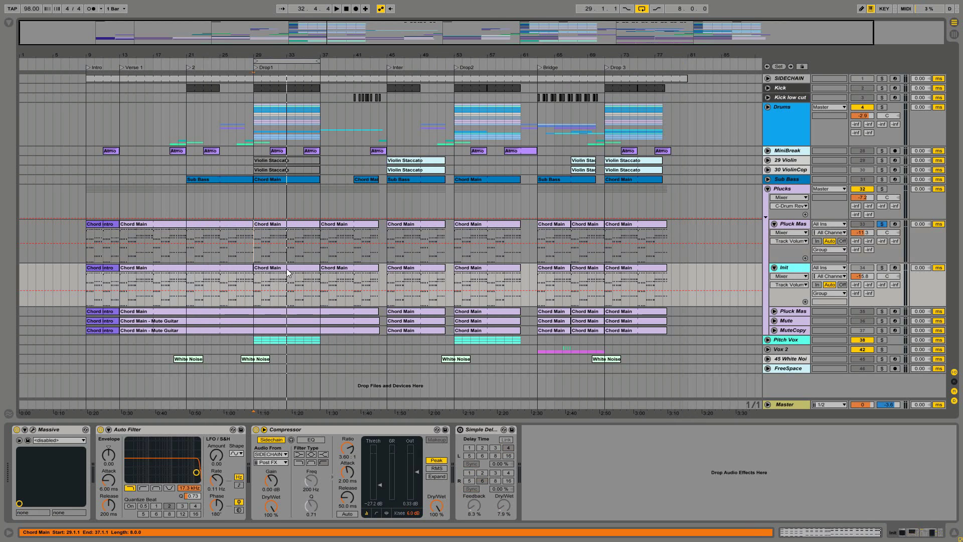
double_click(287, 269)
click(465, 362)
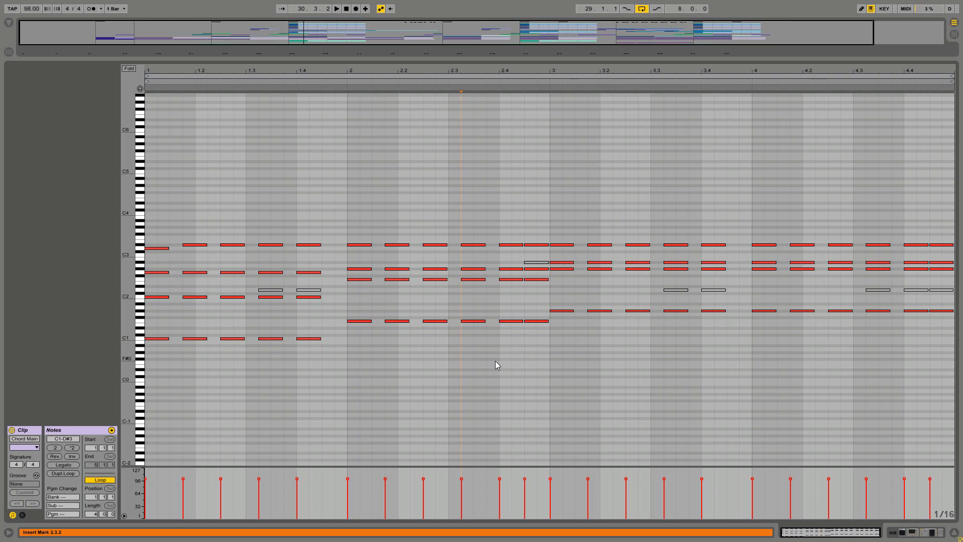
Open the Massive synth on the soloed Init track and listen to its untitled starting sound.
key(shift+Tab)
key(ctrl+alt+p)
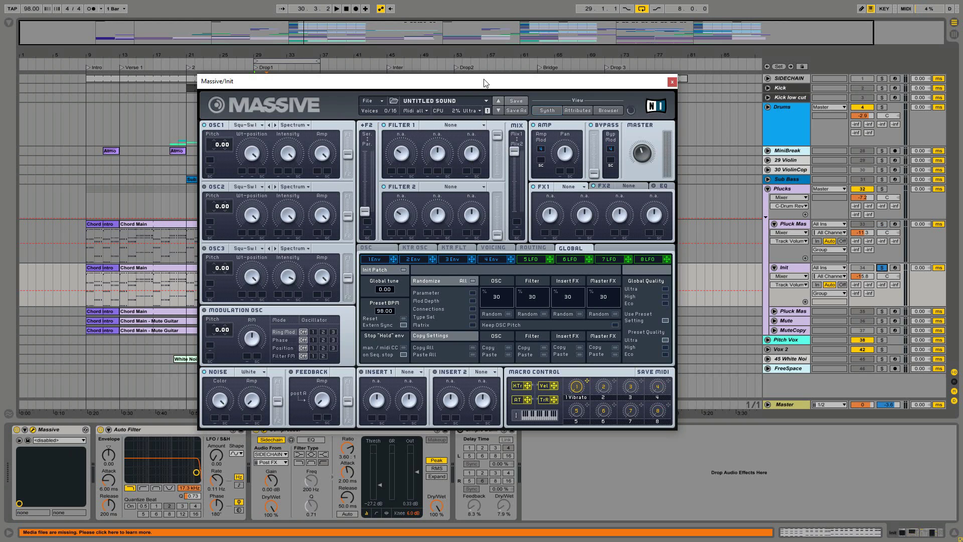
key(space)
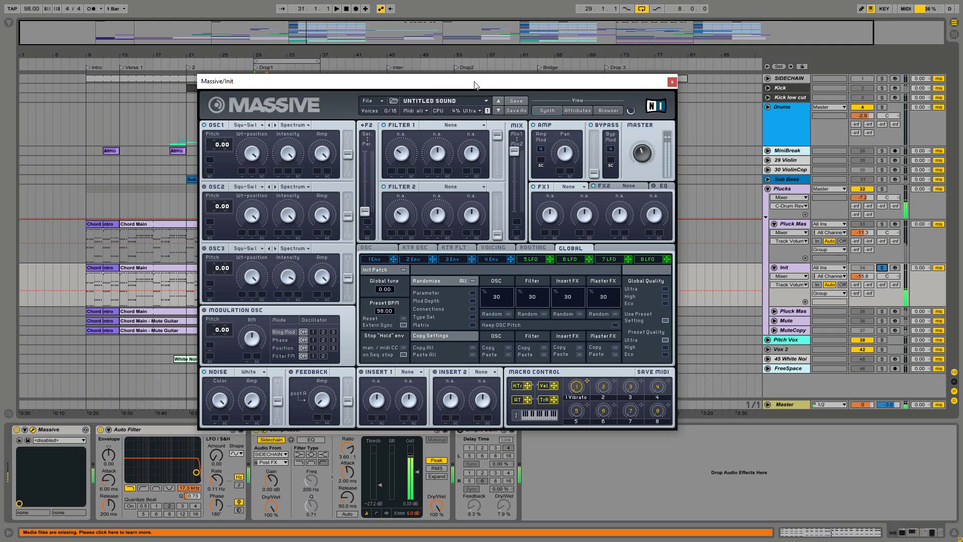
key(space)
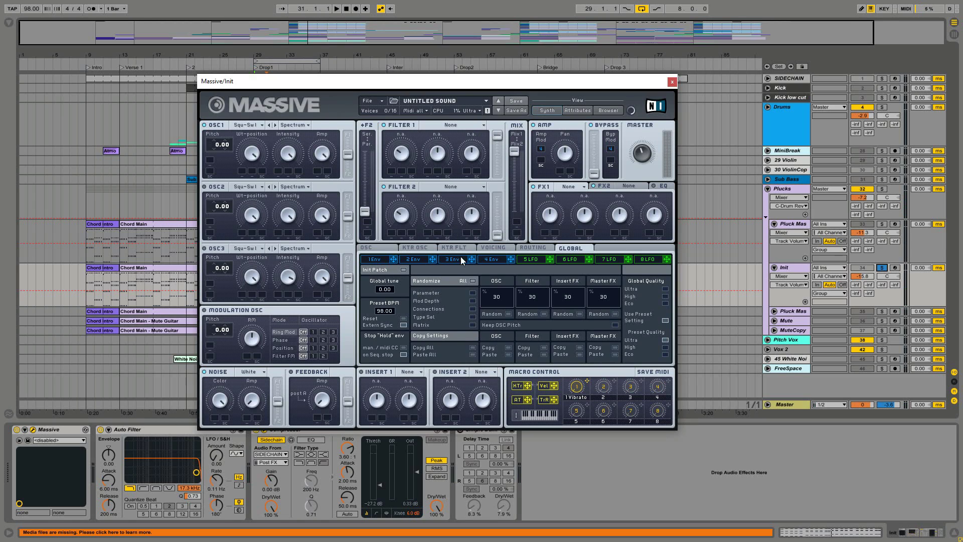
View envelope 4, route oscillator 1 fully to Filter 1 and set Filter 1's type to Lowpass 2.
click(493, 260)
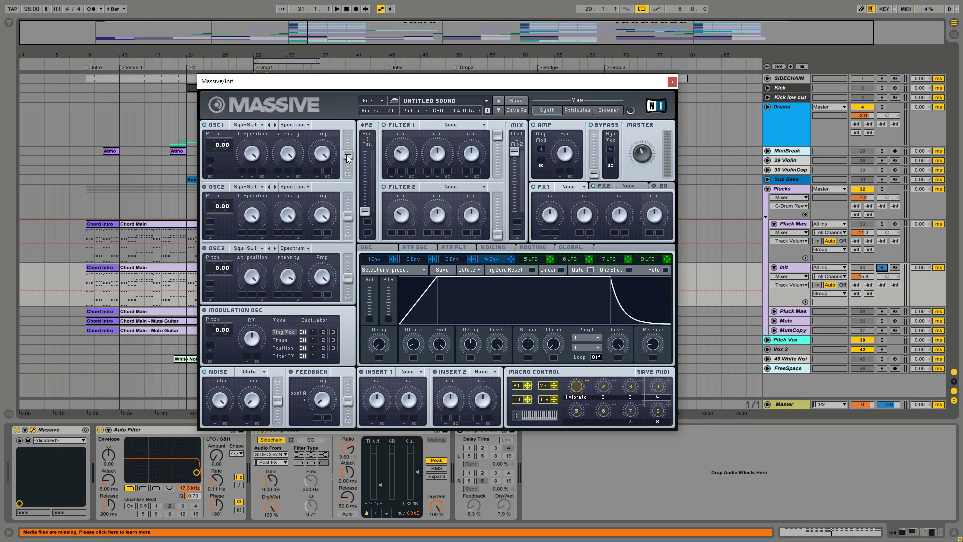
drag(347, 155, 353, 128)
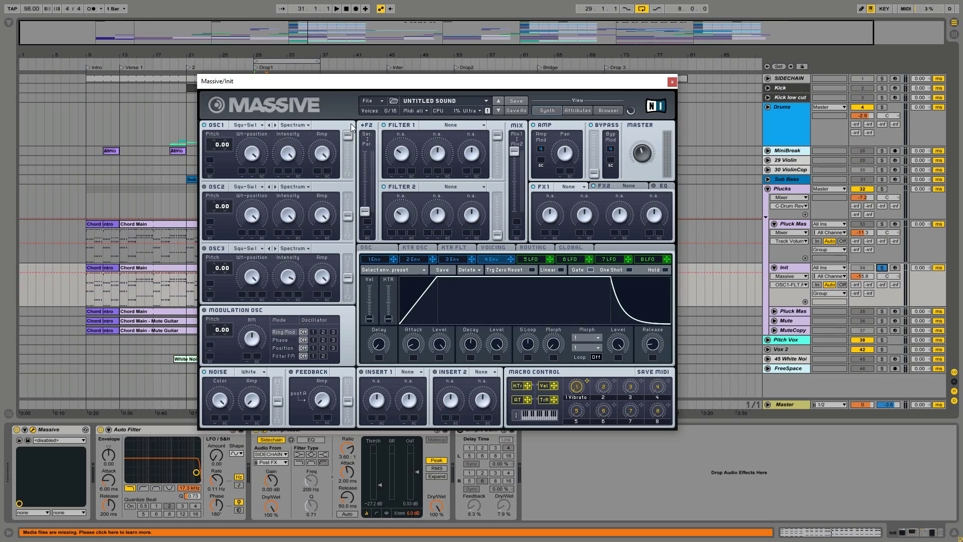
click(470, 126)
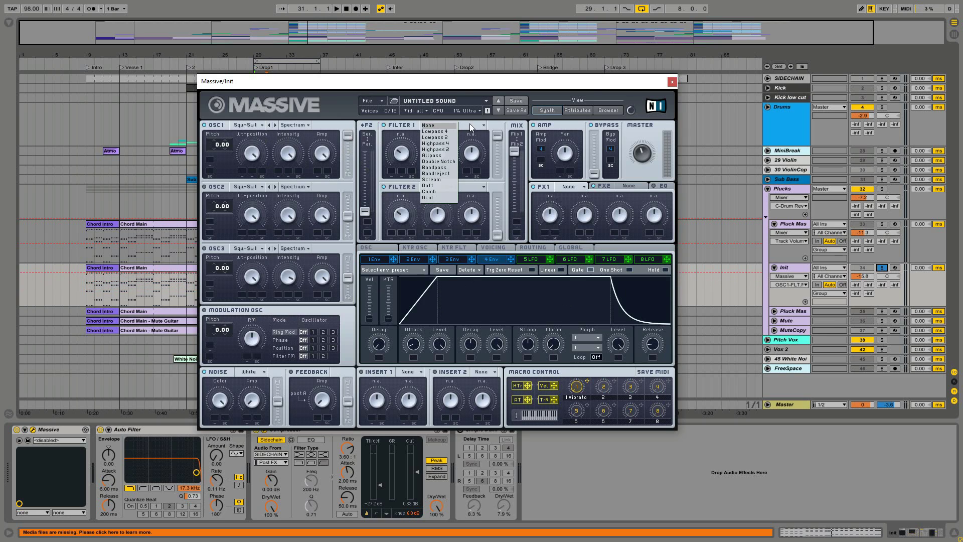
click(448, 137)
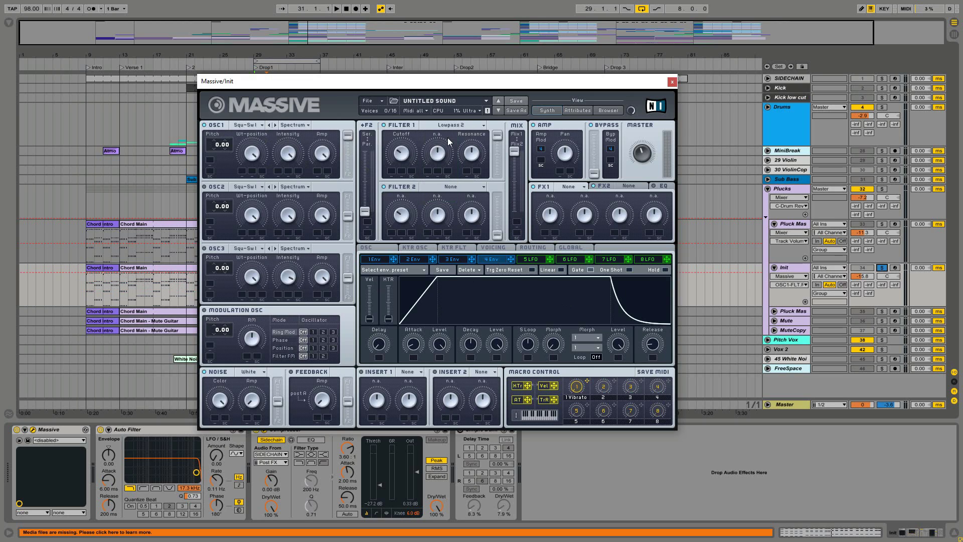
Assign envelope 1 to Filter 1's cutoff, lower the cutoff and set the modulation range upward.
click(388, 261)
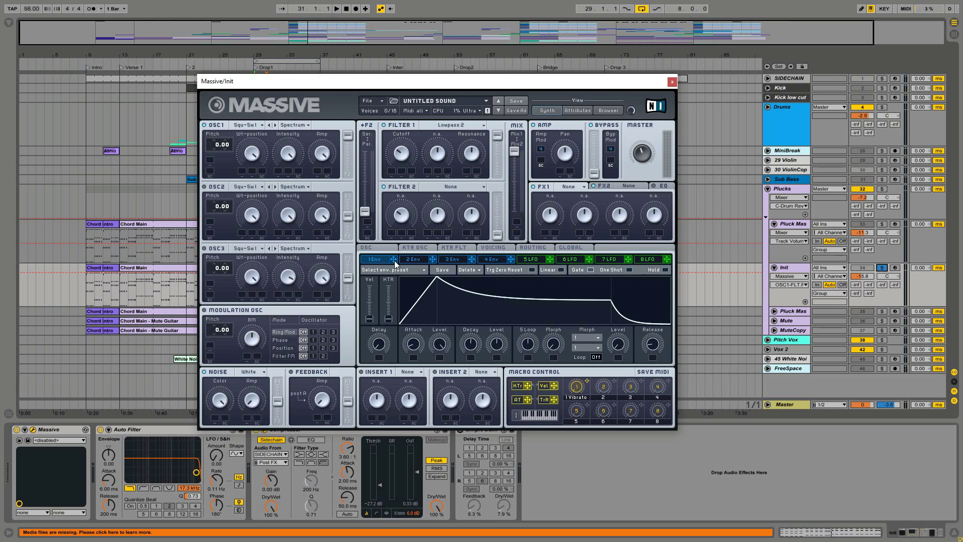
drag(395, 264, 393, 174)
drag(395, 173, 396, 154)
drag(397, 145, 396, 141)
Bring envelope 1's decay level down to minimum for a pluck shape and listen to the result.
click(436, 352)
drag(501, 344, 502, 389)
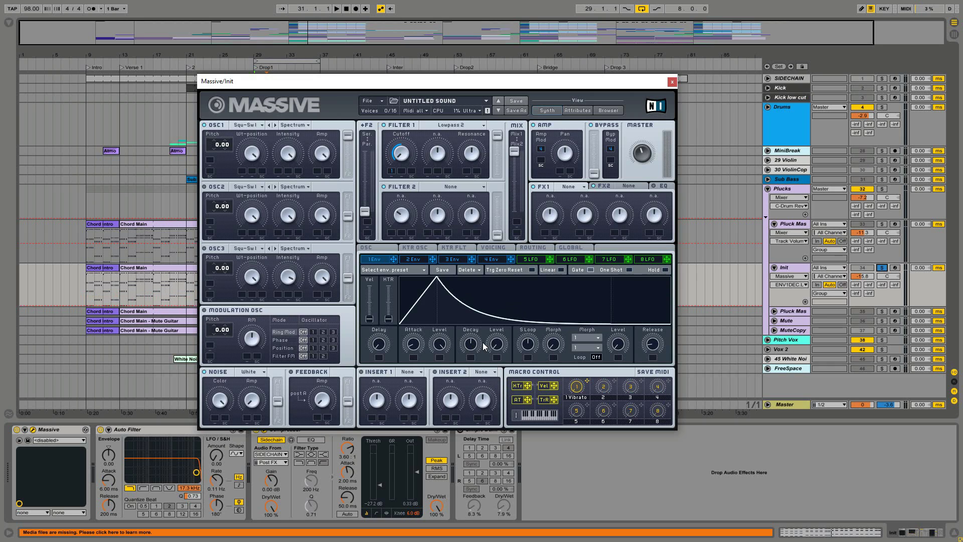
key(space)
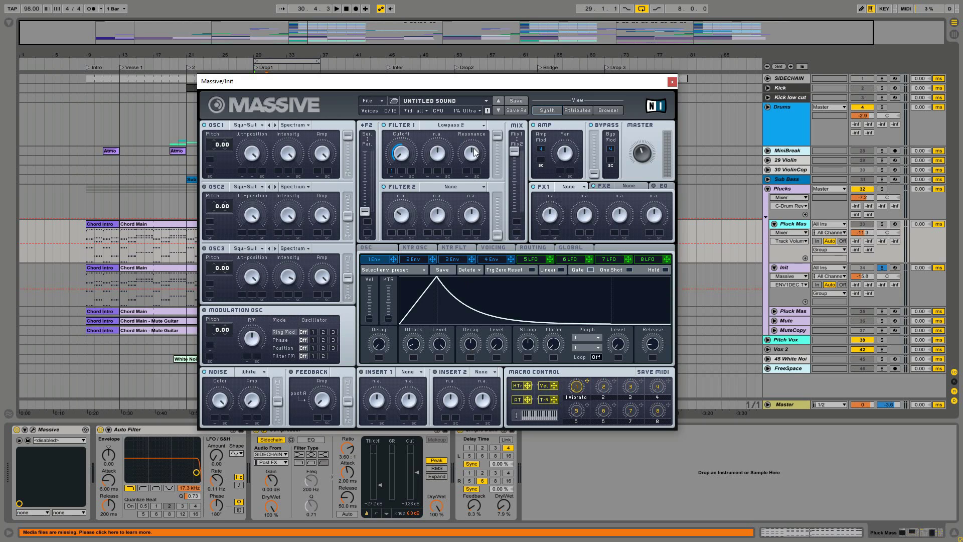
Lower Filter 1's resonance and play the loop to check the sound.
click(474, 152)
key(space)
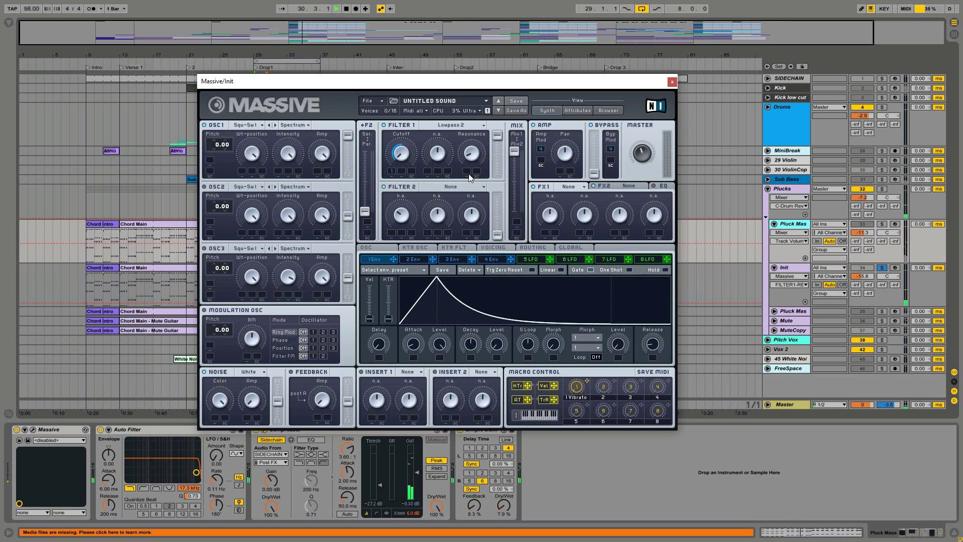
key(space)
Shorten envelope 1's decay slightly and lengthen its release while checking the sound in playback.
drag(472, 342, 473, 347)
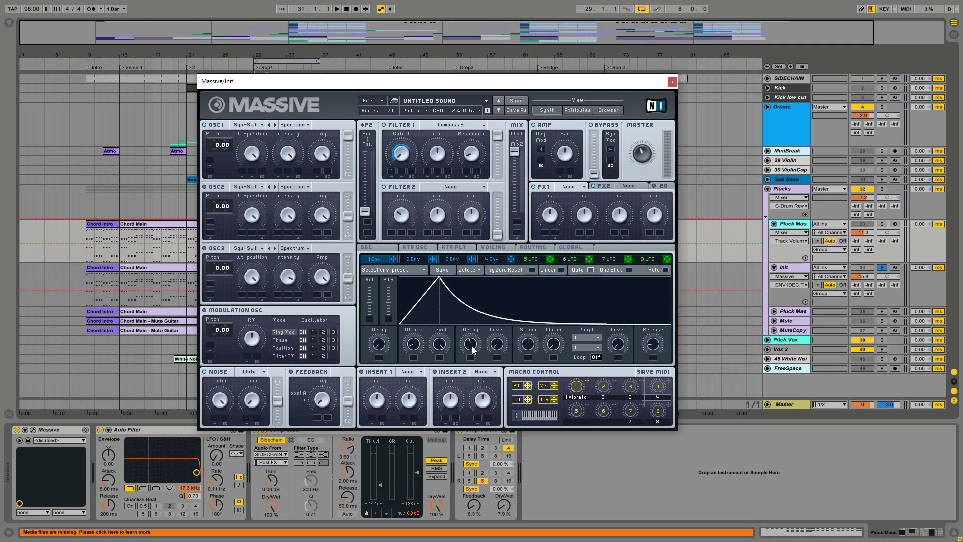
key(space)
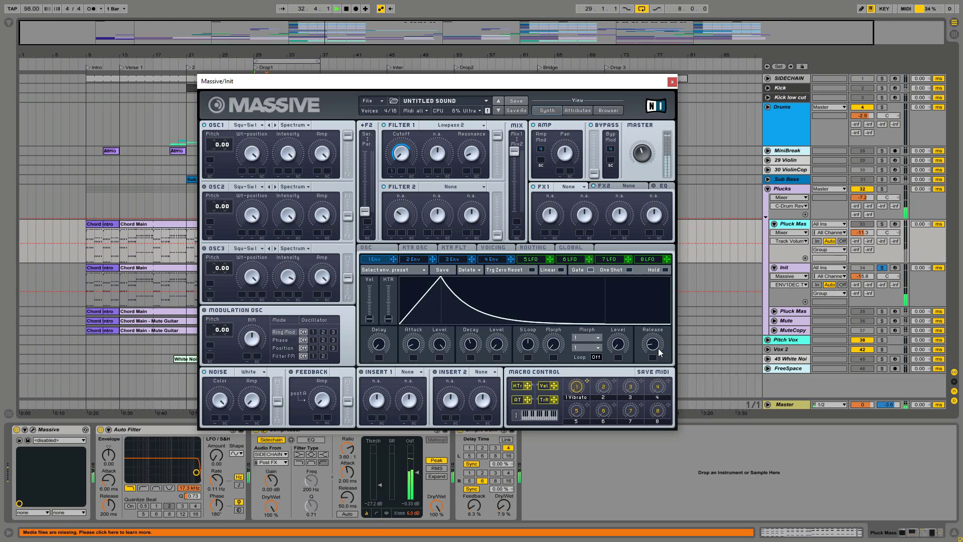
drag(657, 348, 653, 307)
key(space)
drag(654, 342, 654, 338)
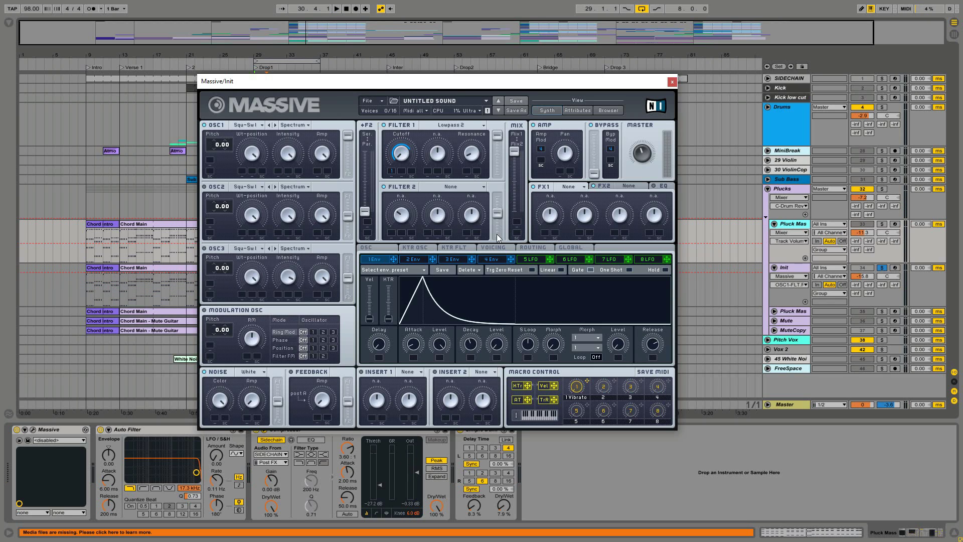
Load Reverb into the FX1 slot and Delay Synced into the FX2 slot.
click(582, 187)
click(586, 194)
click(622, 188)
click(646, 186)
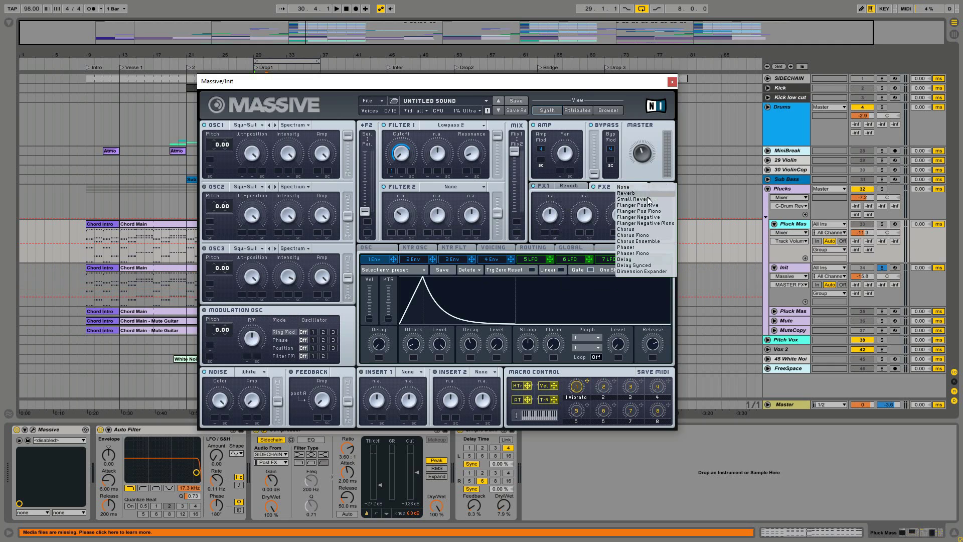
click(650, 264)
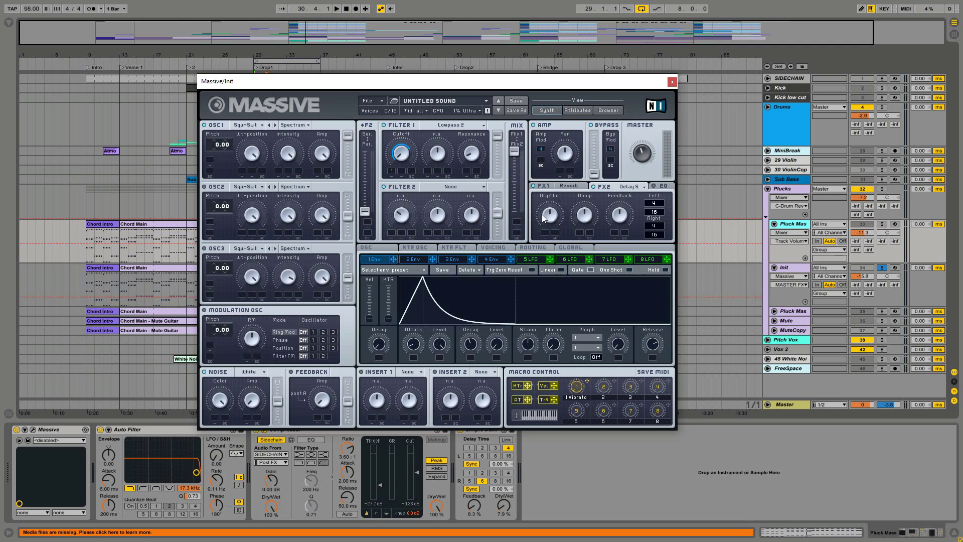
Reduce the dry/wet amounts of the synced delay and the reverb during playback.
key(space)
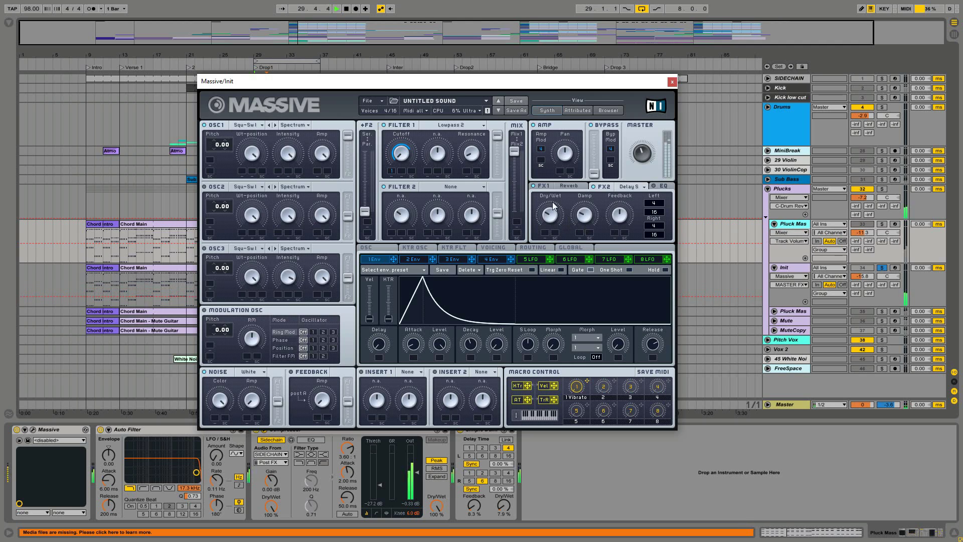
click(544, 185)
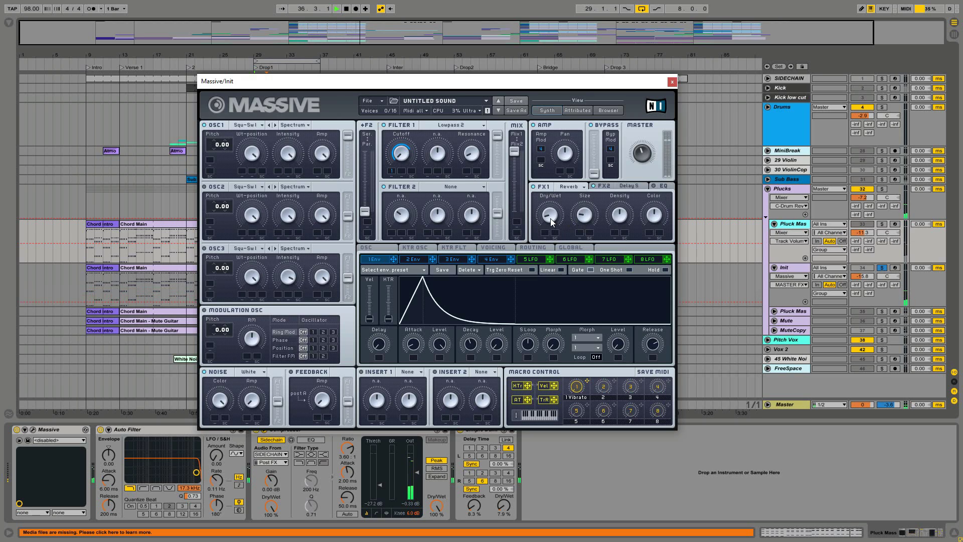
key(space)
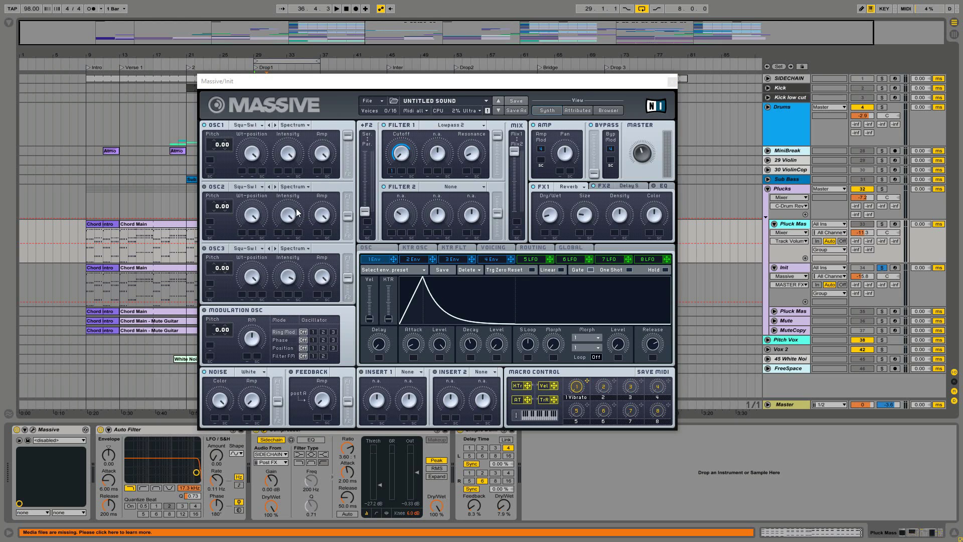
Set oscillator 1's wavetable to Dirty Needle and lower its amp level.
click(263, 125)
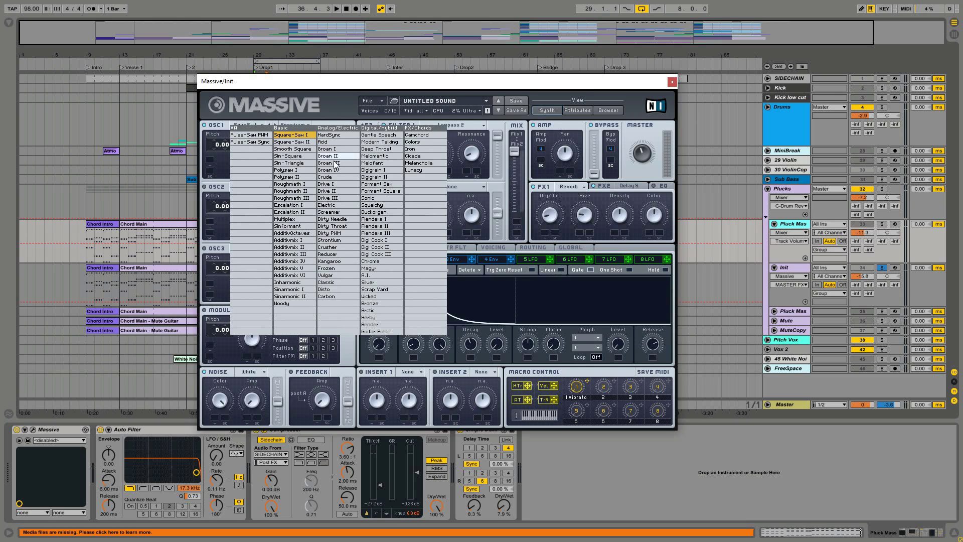
click(350, 219)
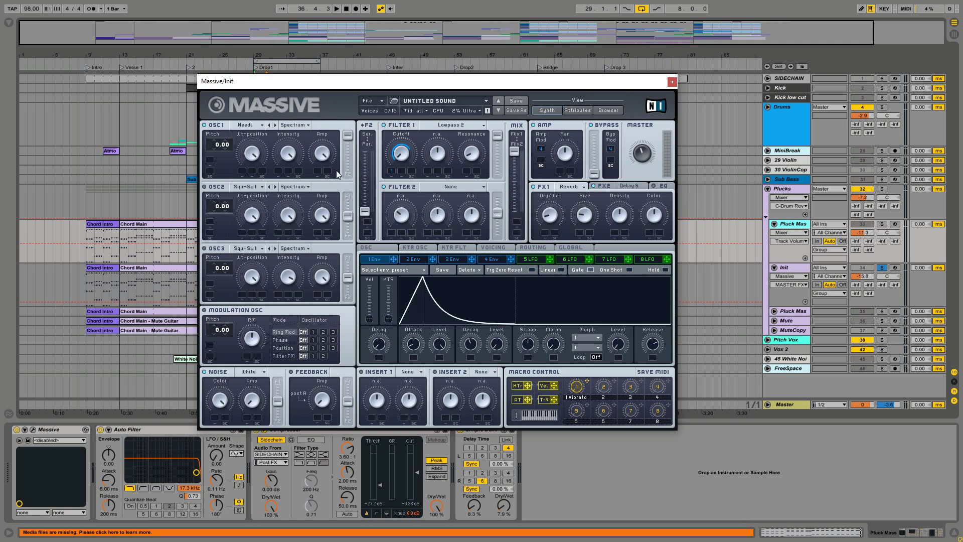
click(327, 152)
Set oscillator 3's wavetable to Groan I and route oscillators 3 and 2 to Filter 1.
click(261, 249)
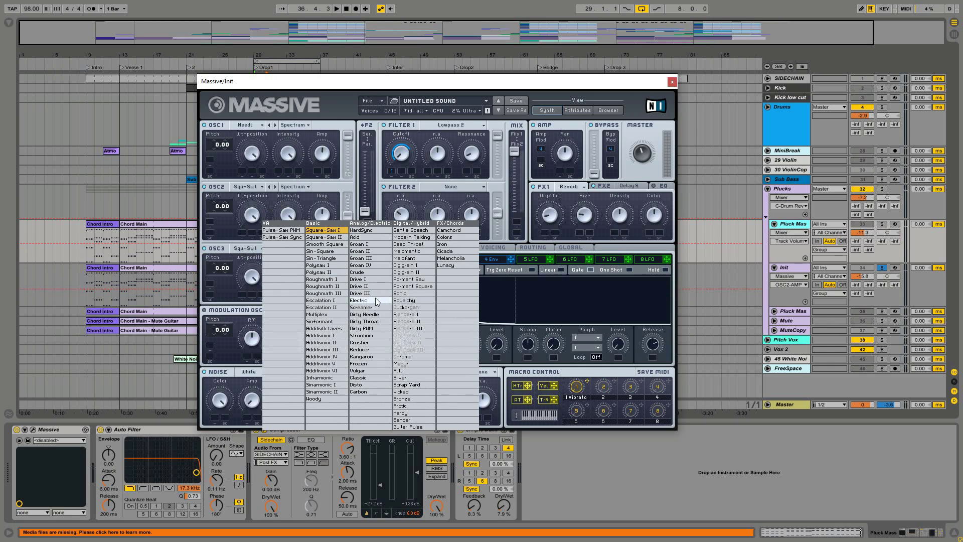
click(371, 245)
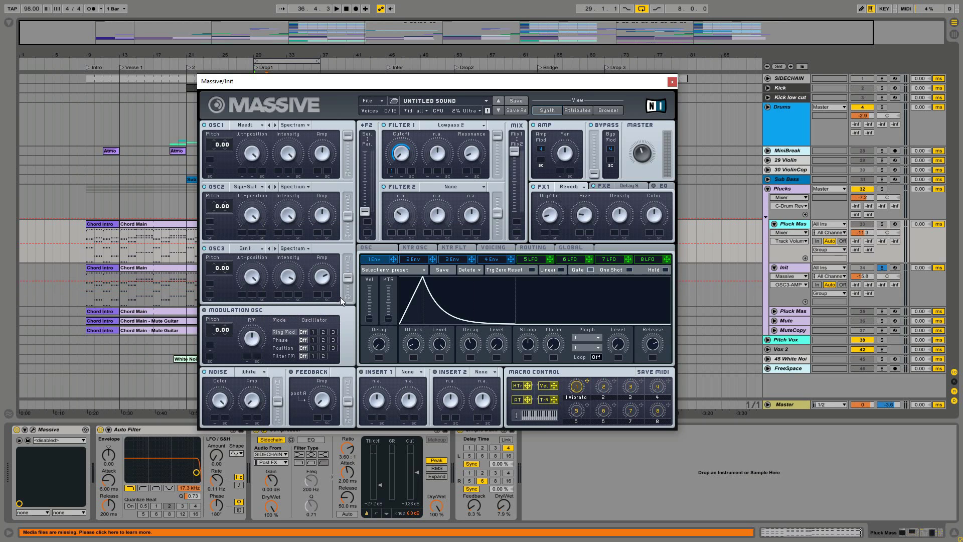
drag(350, 294, 348, 275)
drag(347, 215, 348, 197)
Play the loop and raise Massive's master volume.
key(space)
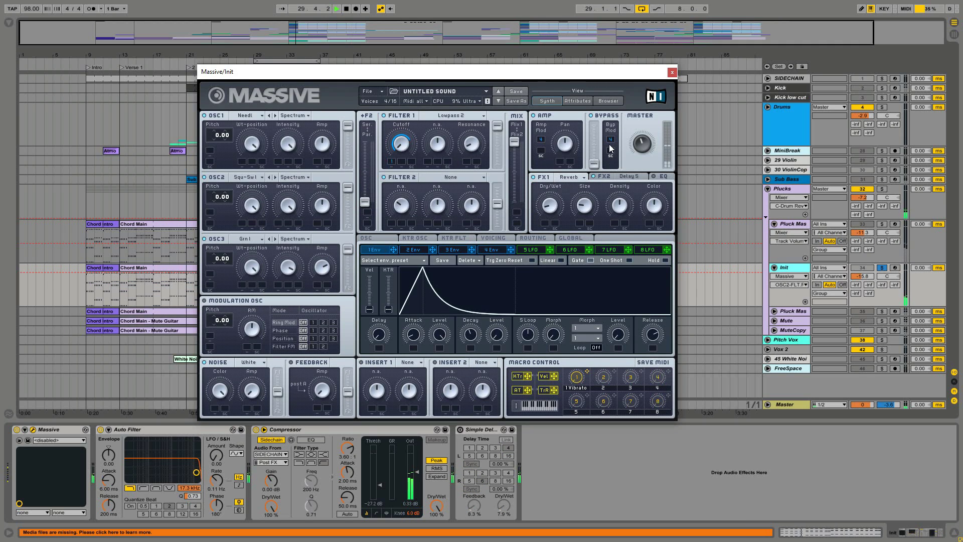
drag(637, 146, 639, 123)
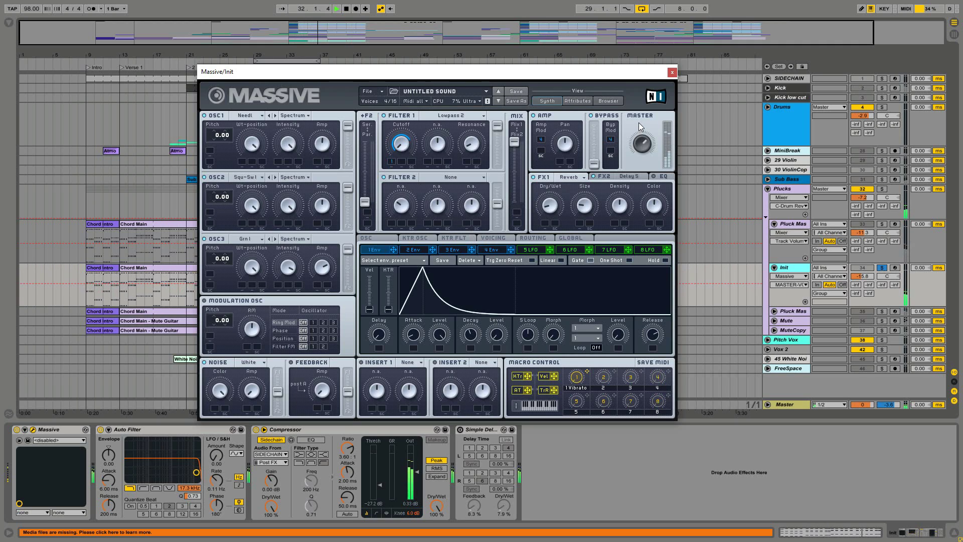
key(space)
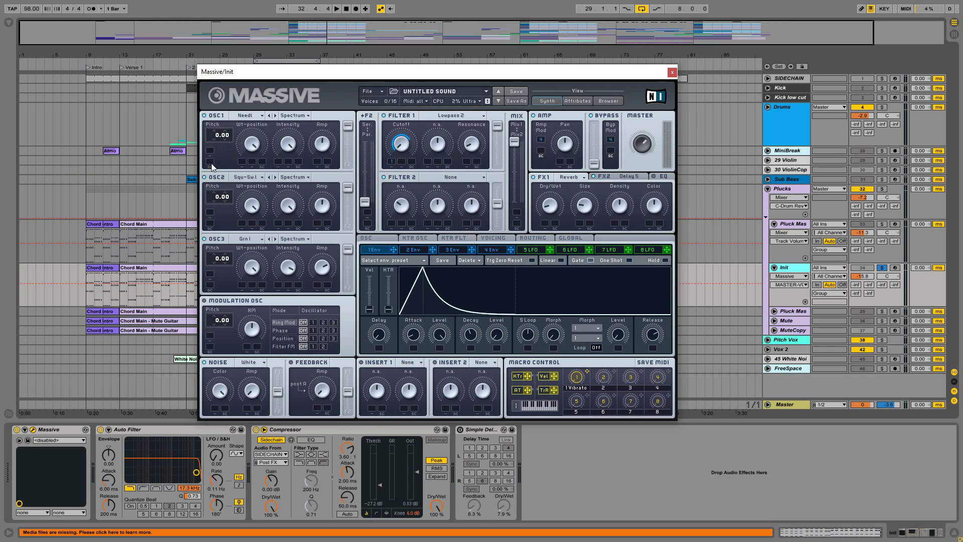
Assign envelope 3 to the pitch of oscillators 1 and 3, and clear its assignment from the modulation oscillator's pitch.
click(452, 251)
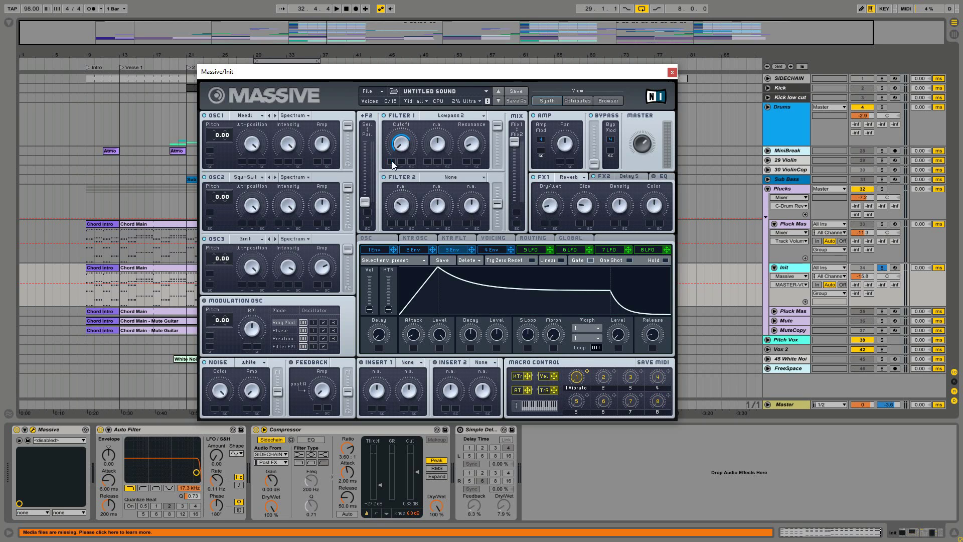
drag(472, 251, 210, 150)
drag(471, 250, 212, 277)
drag(471, 250, 211, 337)
right_click(210, 336)
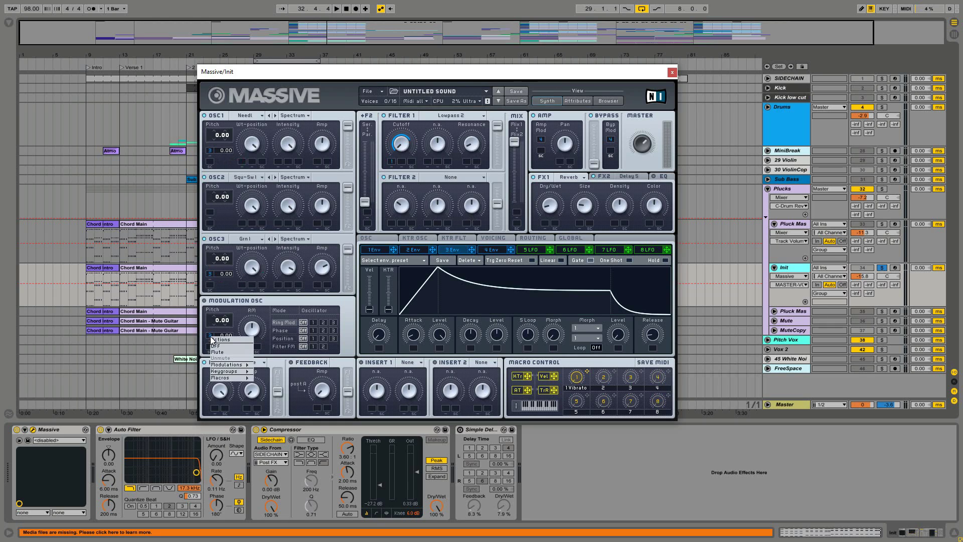
click(226, 346)
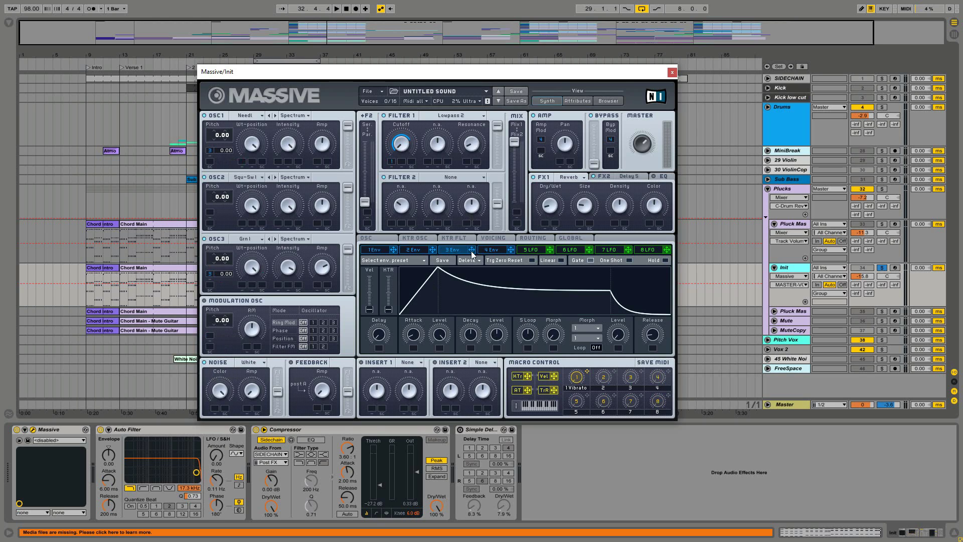
Assign envelope 3 to oscillator 2's pitch, set the oscillators' pitch modulation amounts to 36.00 and audition the loop.
drag(471, 253, 220, 215)
drag(222, 212, 218, 179)
key(space)
Lower envelope 3's decay level to its minimum and shorten its decay time while auditioning the loop.
click(499, 335)
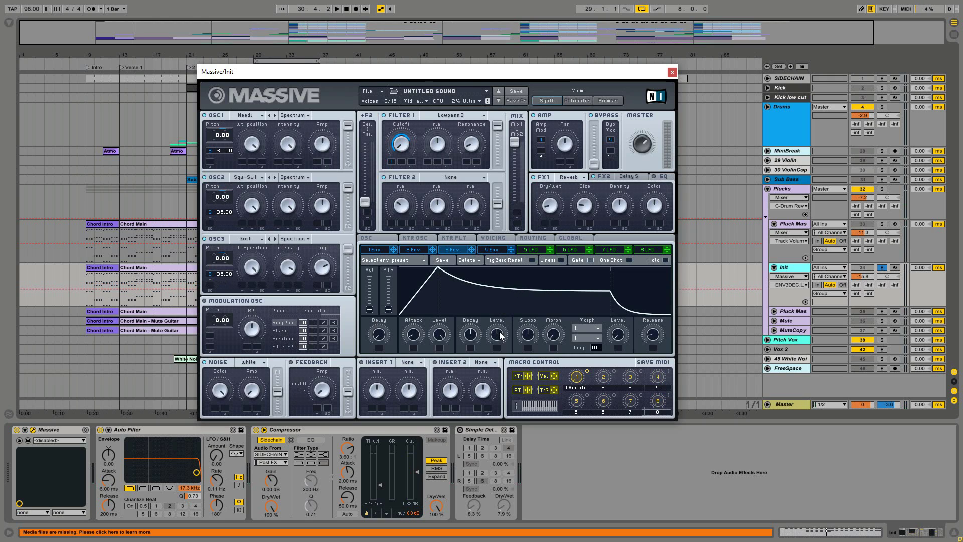
drag(500, 335, 496, 377)
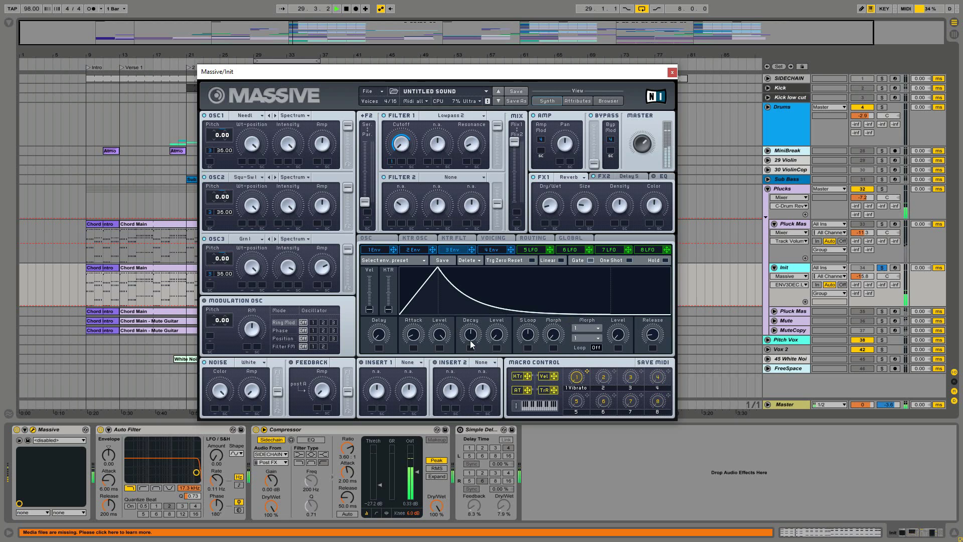
key(space)
drag(471, 340, 471, 360)
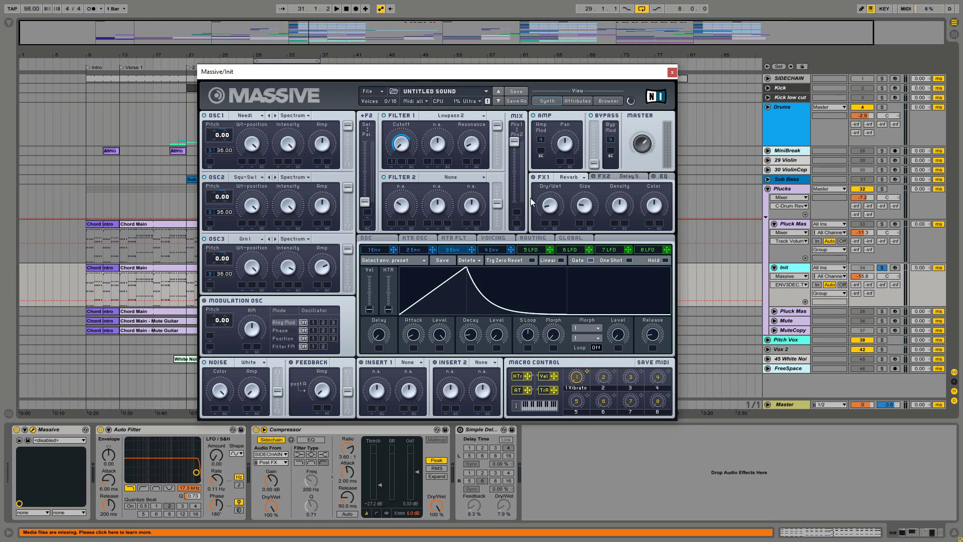
key(space)
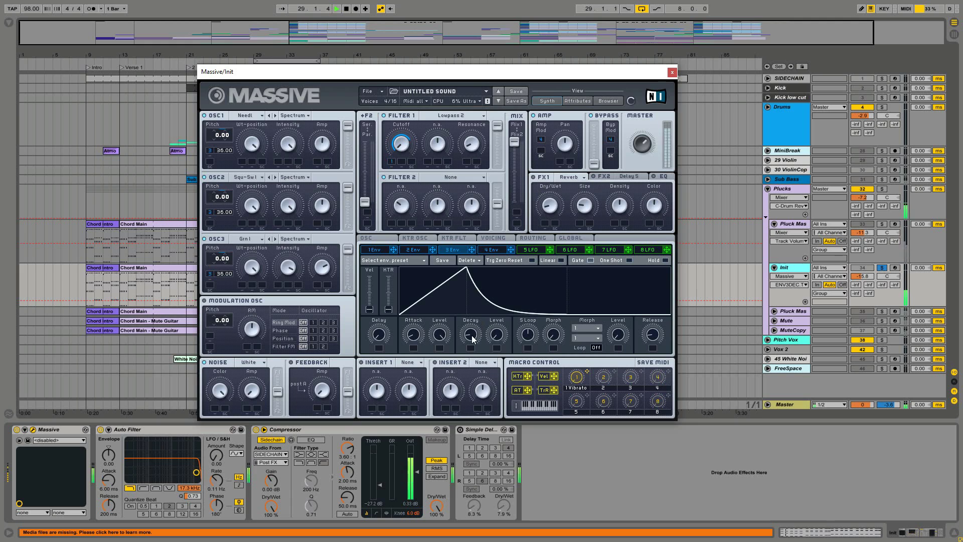
Turn on the Simple Delay and fine-tune envelope 3's decay time during playback.
click(460, 429)
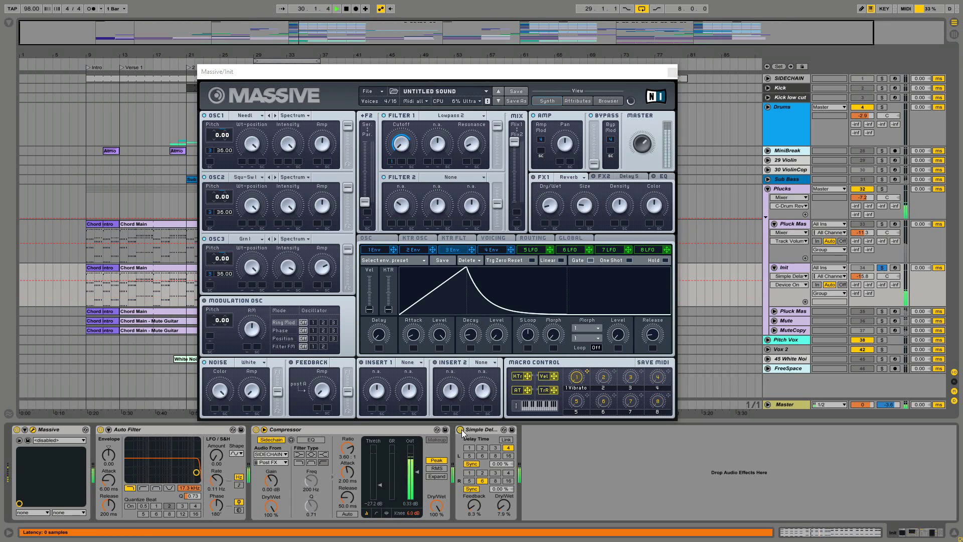
click(472, 337)
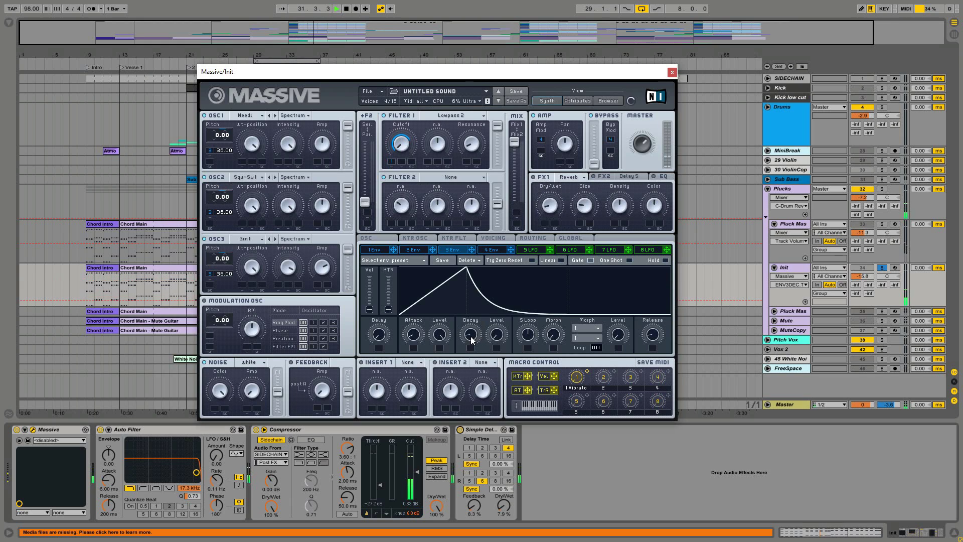
mouse_move(471, 336)
mouse_down()
mouse_move(478, 262)
mouse_move(479, 339)
mouse_up()
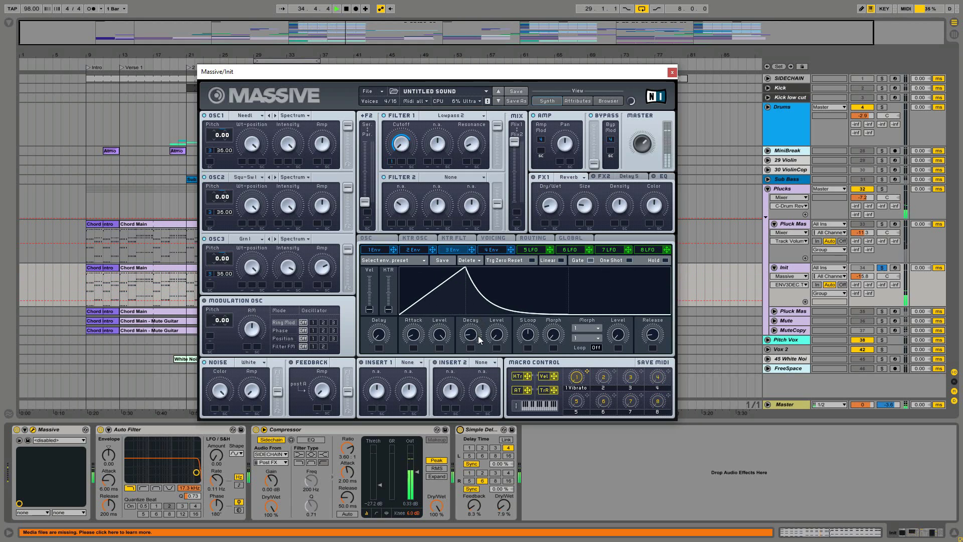
Try a lower attack level and a slightly different attack time on envelope 3 during playback.
drag(441, 337, 447, 396)
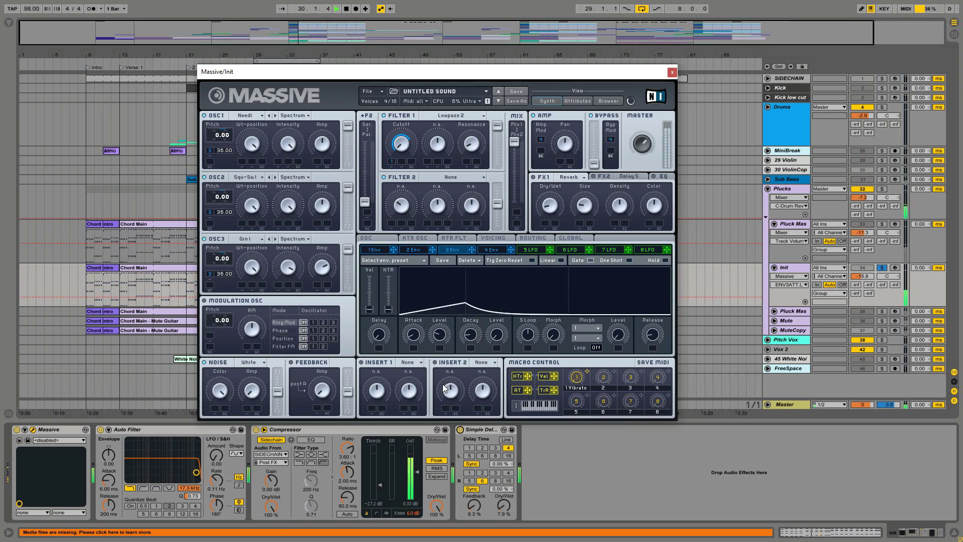
mouse_move(417, 342)
mouse_down()
mouse_move(416, 310)
mouse_move(417, 349)
mouse_move(415, 327)
mouse_up()
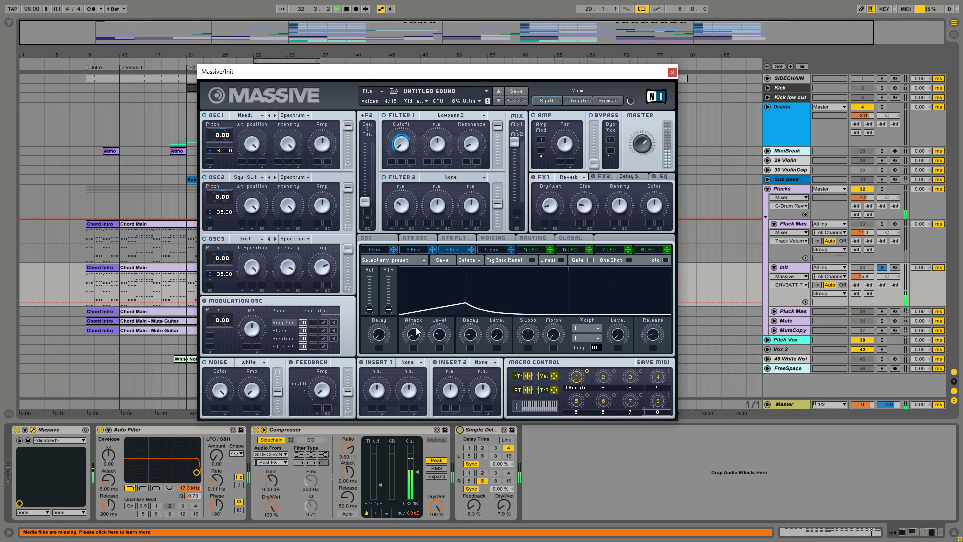
drag(442, 325, 443, 301)
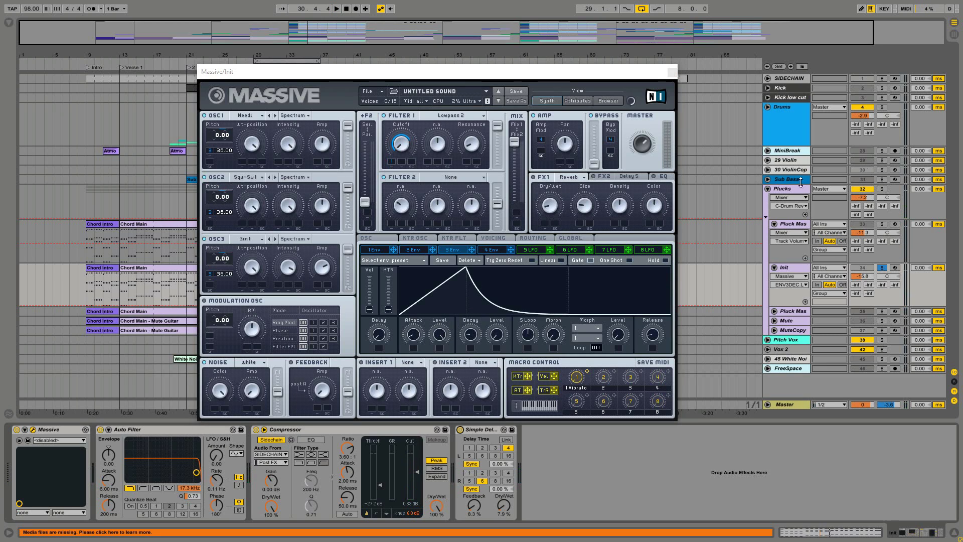
Set Massive's unisono to 6 voices and add a slight unisono spread to pitch cutoff and pan position.
click(497, 238)
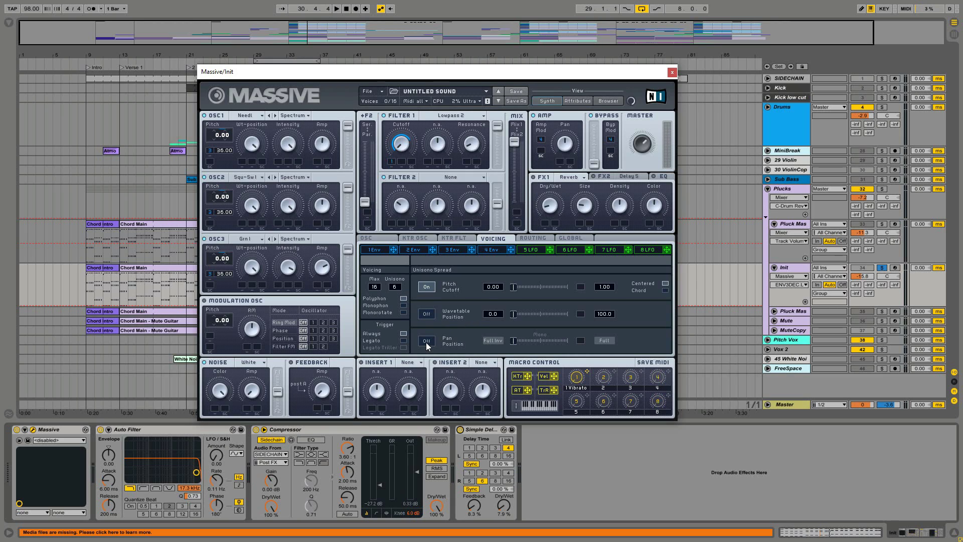
click(514, 342)
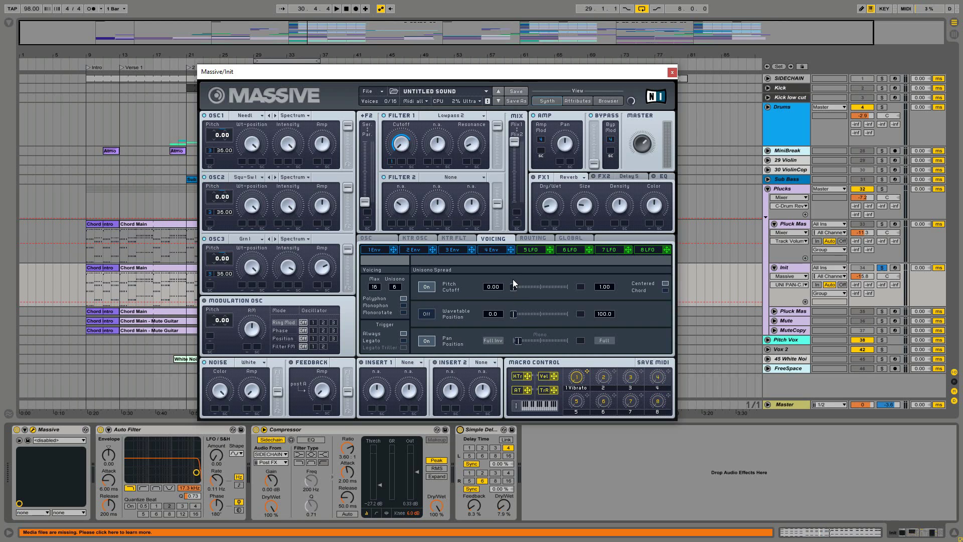
drag(517, 286, 525, 289)
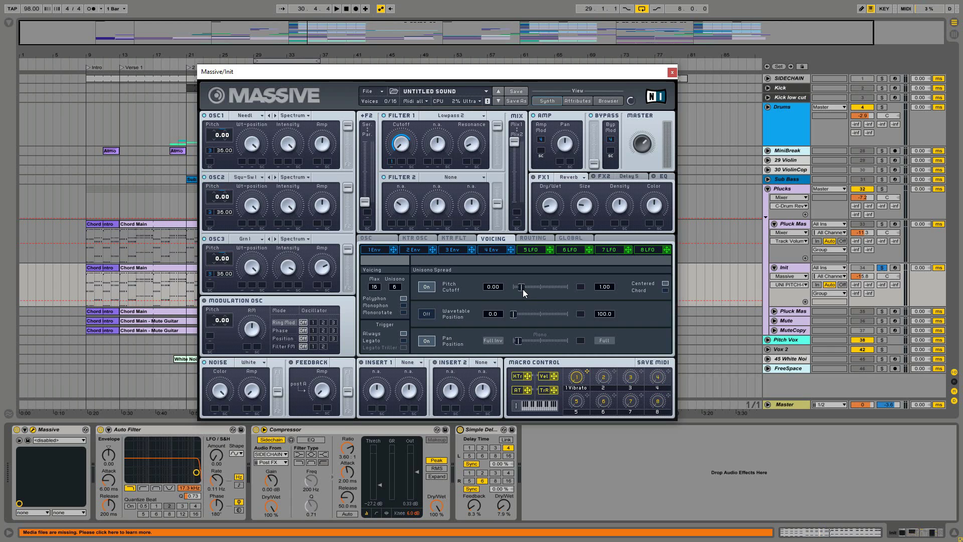
key(space)
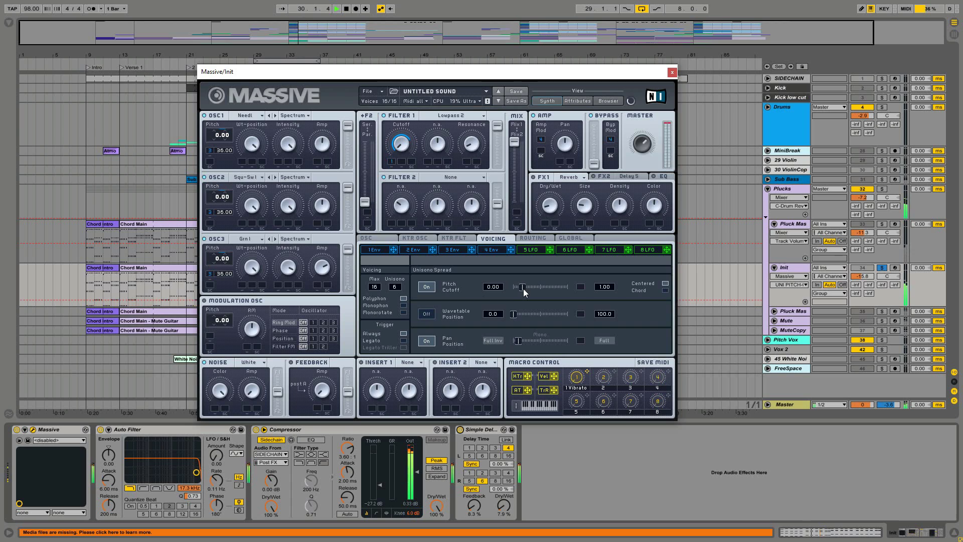
drag(521, 289, 519, 290)
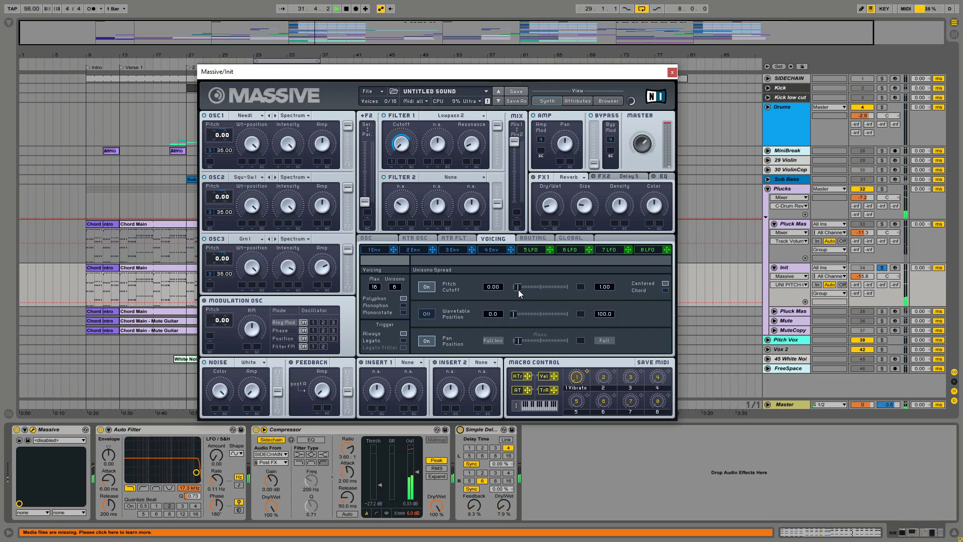
Add Ableton's Reverb audio effect to the end of the Init track's device chain and play the loop.
click(568, 179)
click(557, 184)
key(space)
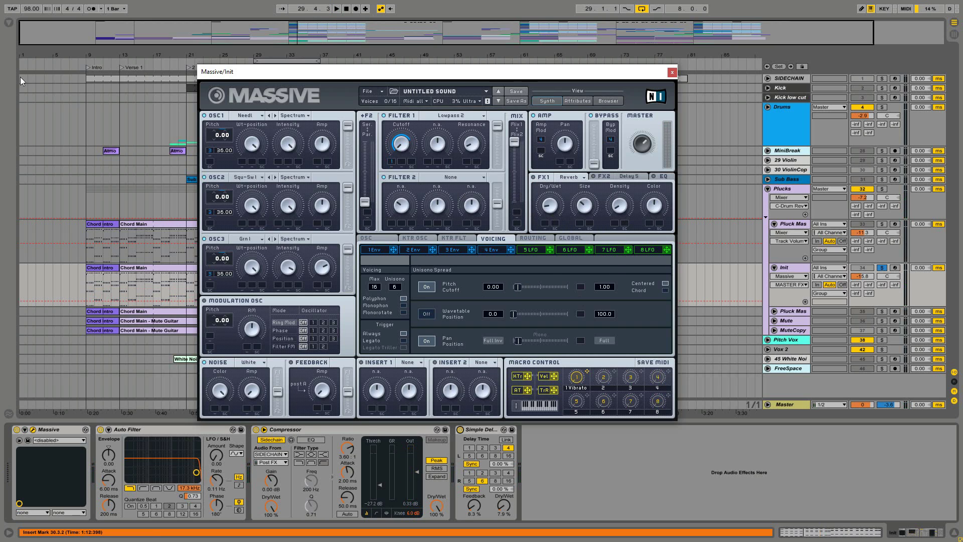
click(9, 24)
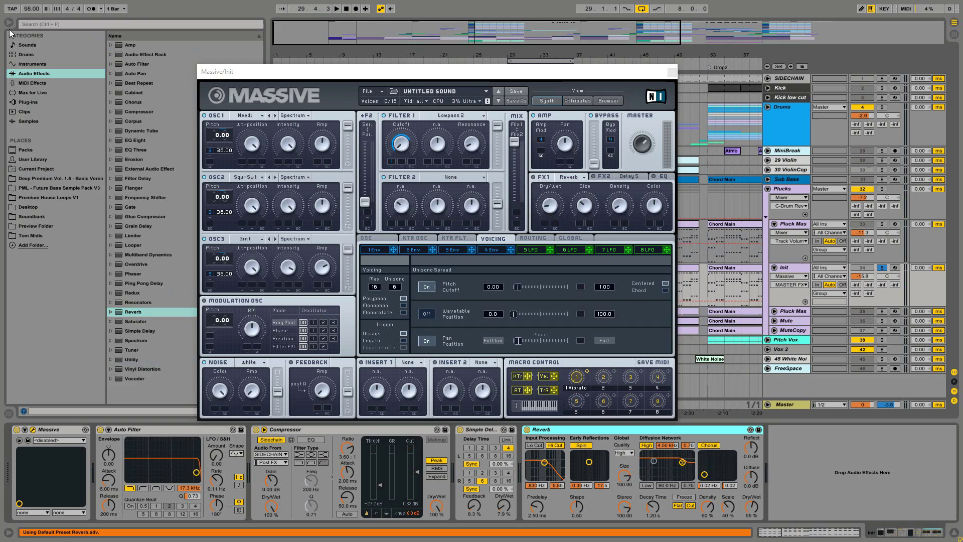
click(9, 25)
key(space)
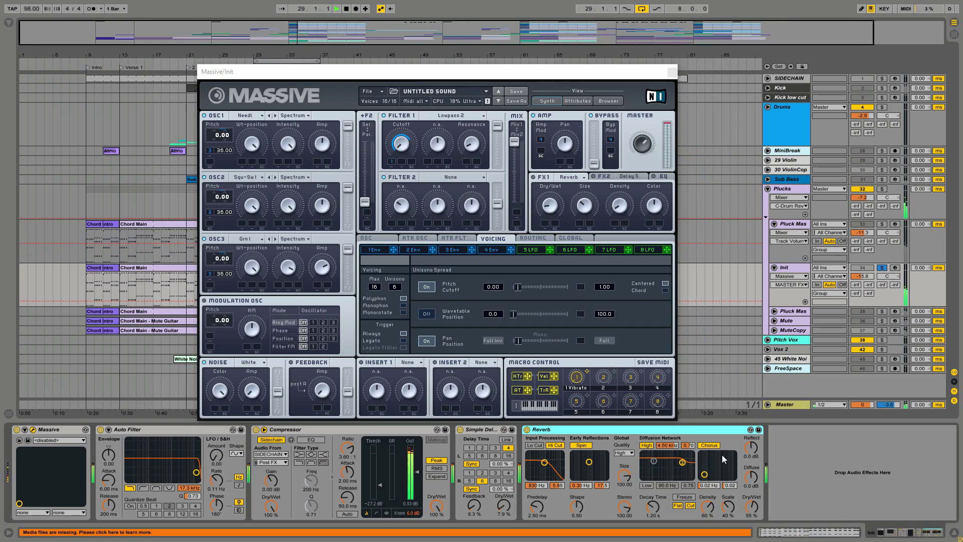
Set the Reverb device's dry/wet to 17 %, decay time to 975 ms and diffusion network high frequency to 2.91 kHz.
drag(752, 507, 755, 512)
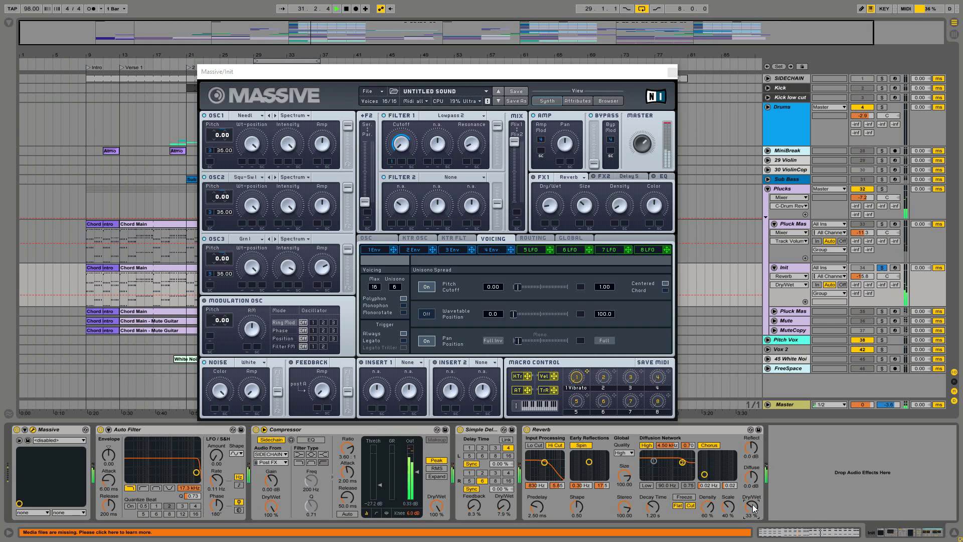
drag(753, 507, 755, 516)
mouse_move(657, 505)
mouse_down()
mouse_move(657, 495)
mouse_move(657, 515)
mouse_up()
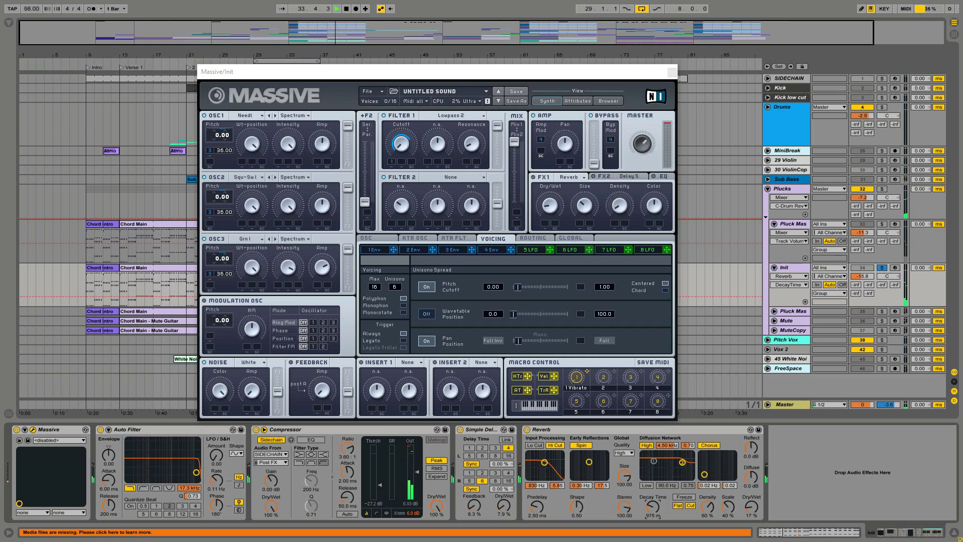
drag(674, 466, 674, 467)
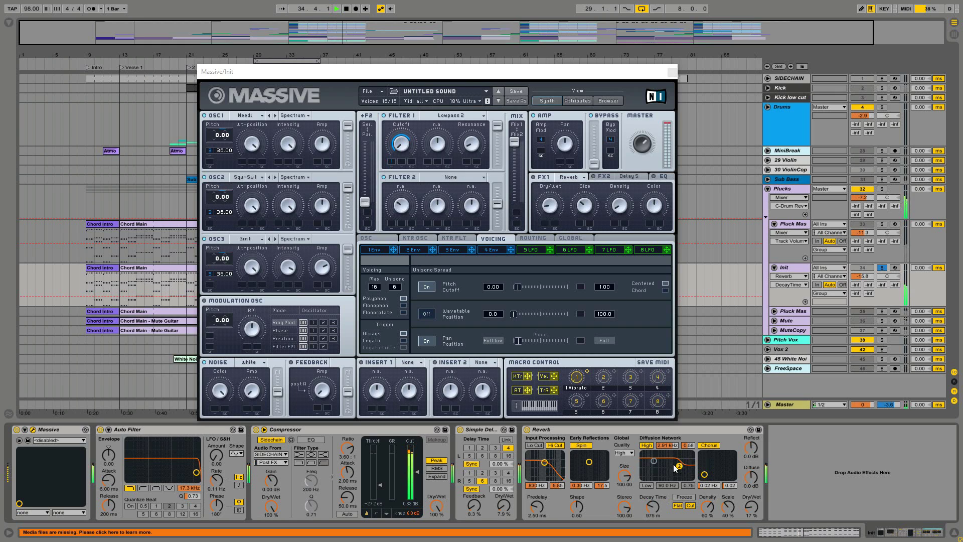
Switch the Reverb's input filter from high cut to low cut at 3.02 kHz, and turn off Spin and Chorus.
click(554, 445)
click(538, 445)
drag(544, 462, 551, 462)
click(582, 445)
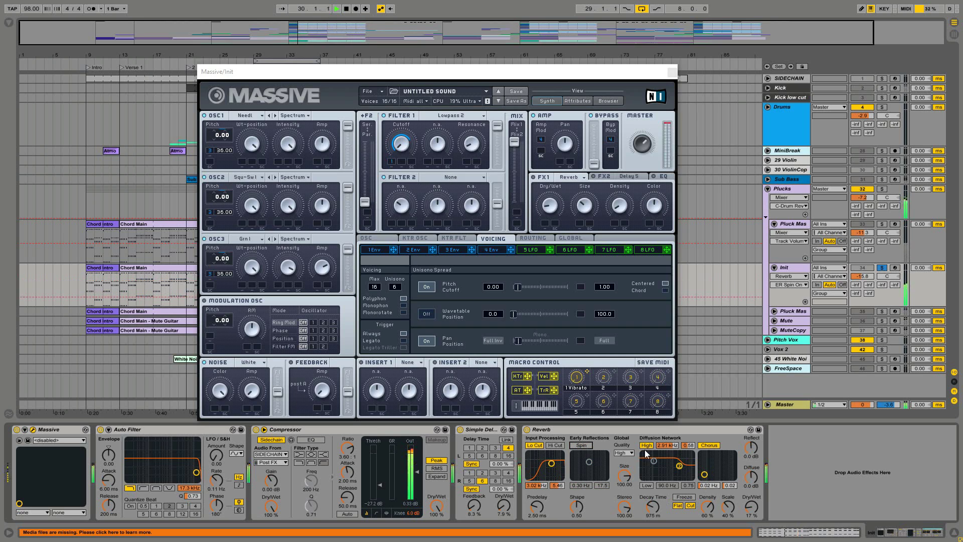
click(711, 445)
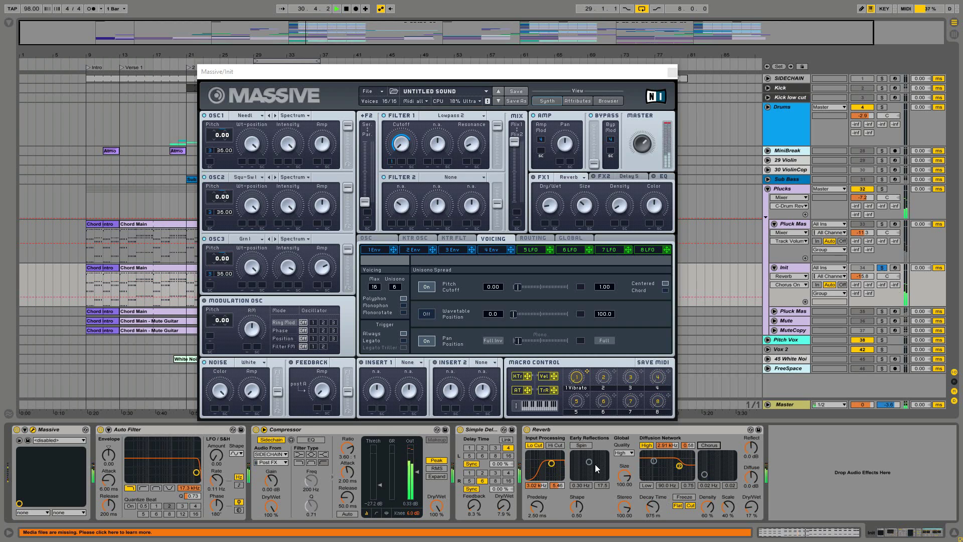
Adjust Massive's master volume during playback and stop the loop.
click(644, 145)
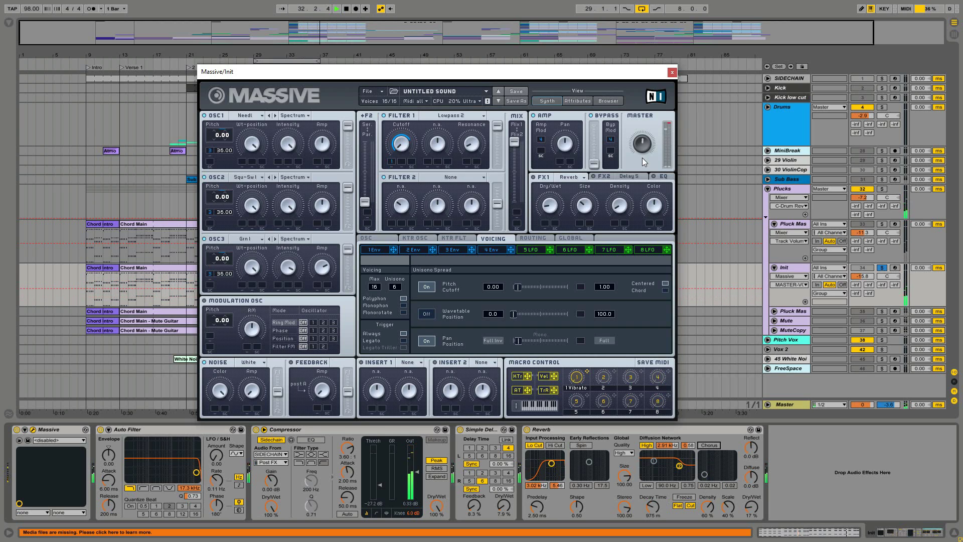
key(space)
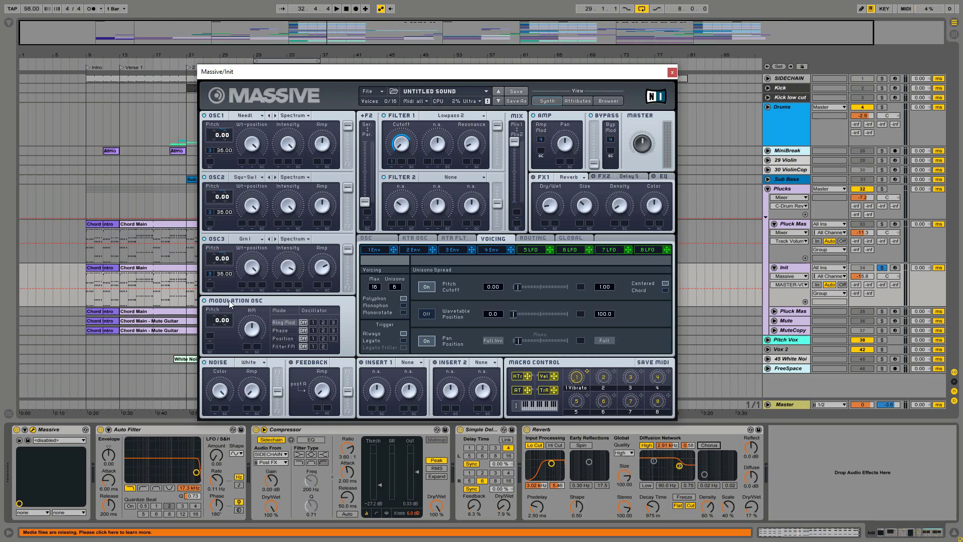
Apply the modulation oscillator's Phase mode to oscillator 3, tuning the phase amount and oscillator 3's amp during playback.
click(334, 330)
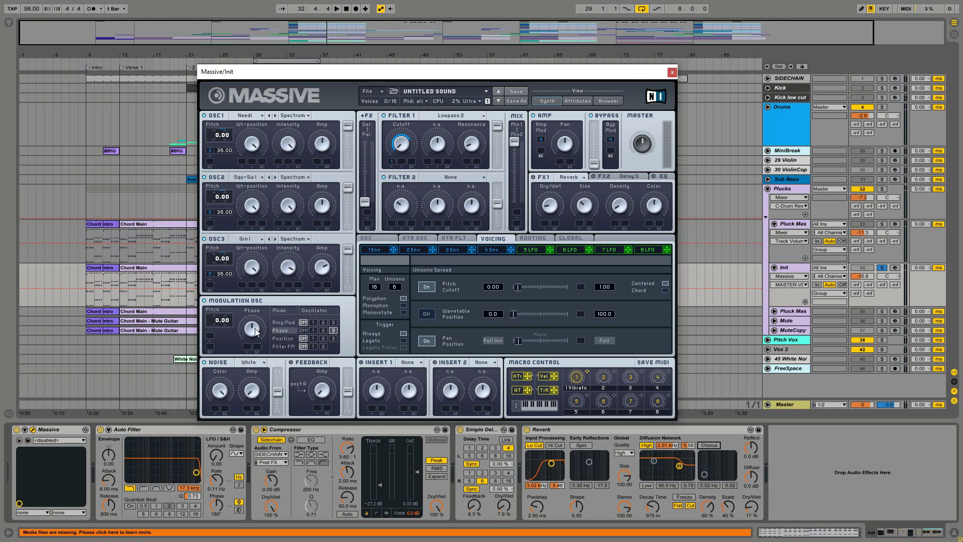
drag(255, 328, 255, 387)
key(space)
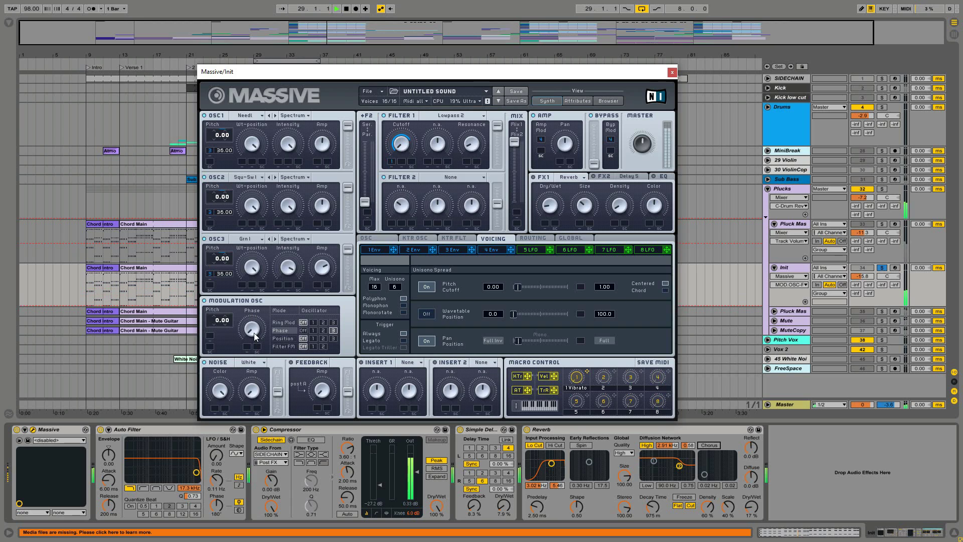
drag(254, 333, 253, 287)
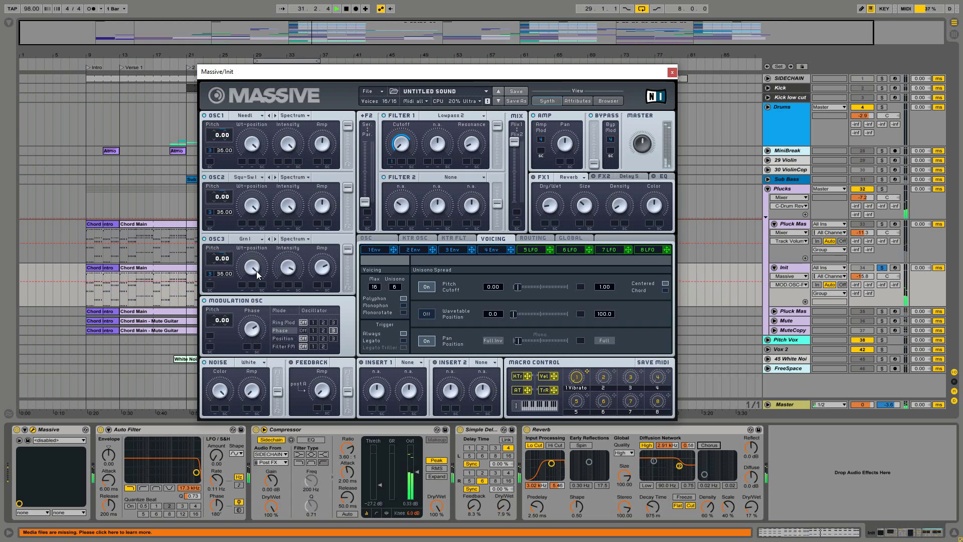
drag(318, 265, 318, 248)
drag(252, 328, 252, 348)
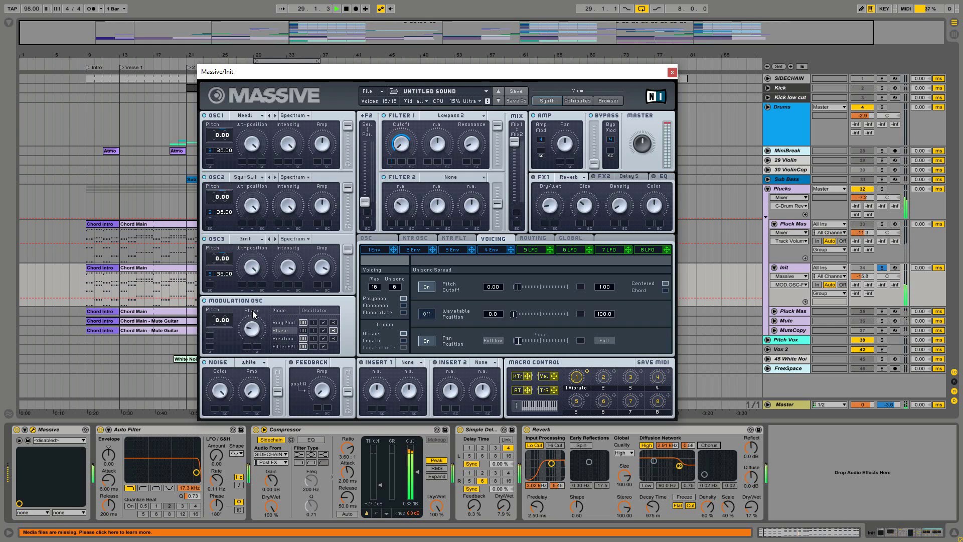
Try the unisono spread on wavetable position during playback and stop the loop.
click(426, 315)
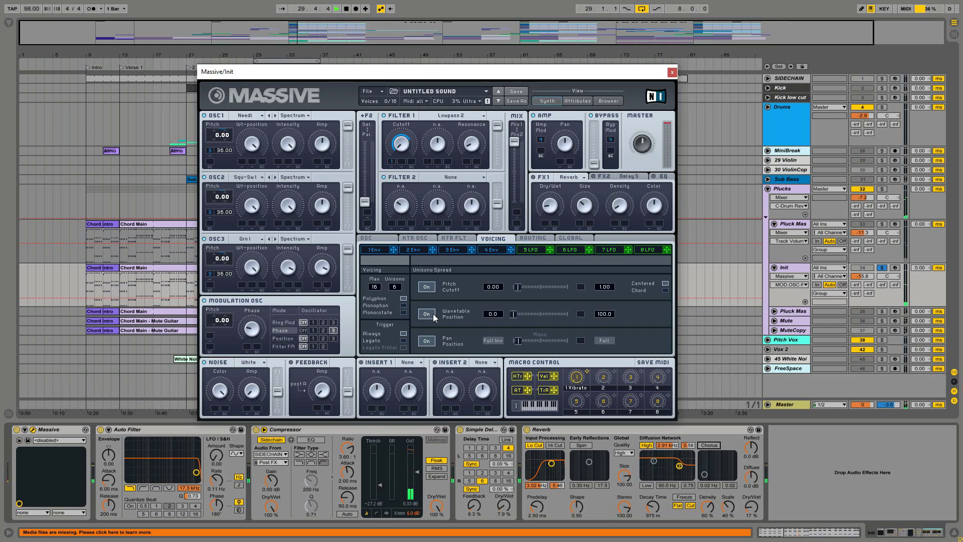
drag(512, 313, 421, 320)
click(425, 314)
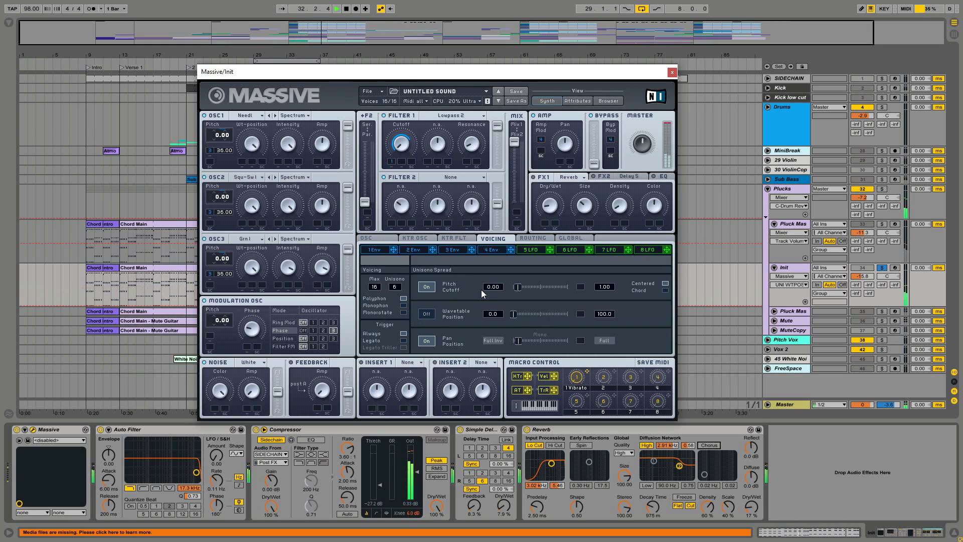
key(space)
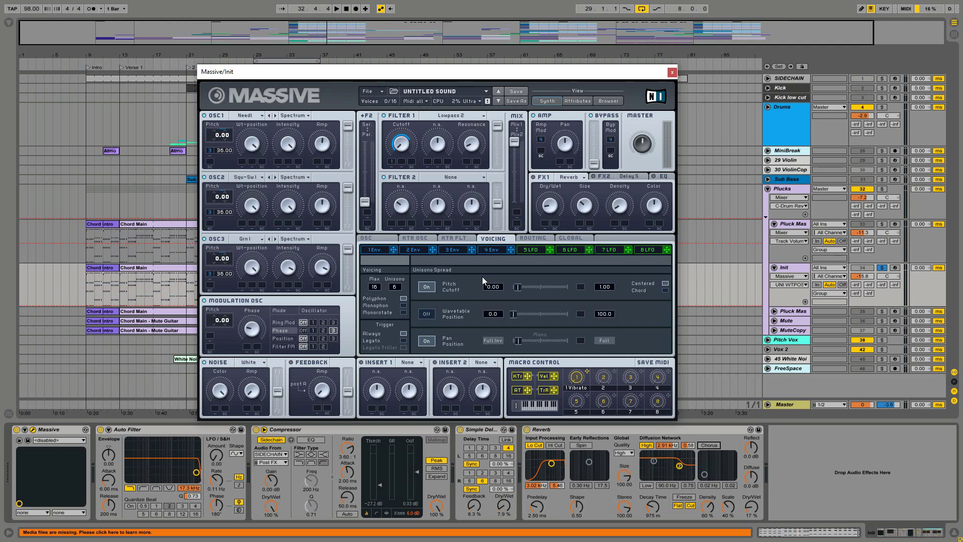
Shape envelope 2 by adjusting its attack time, decay time and decay level.
click(420, 250)
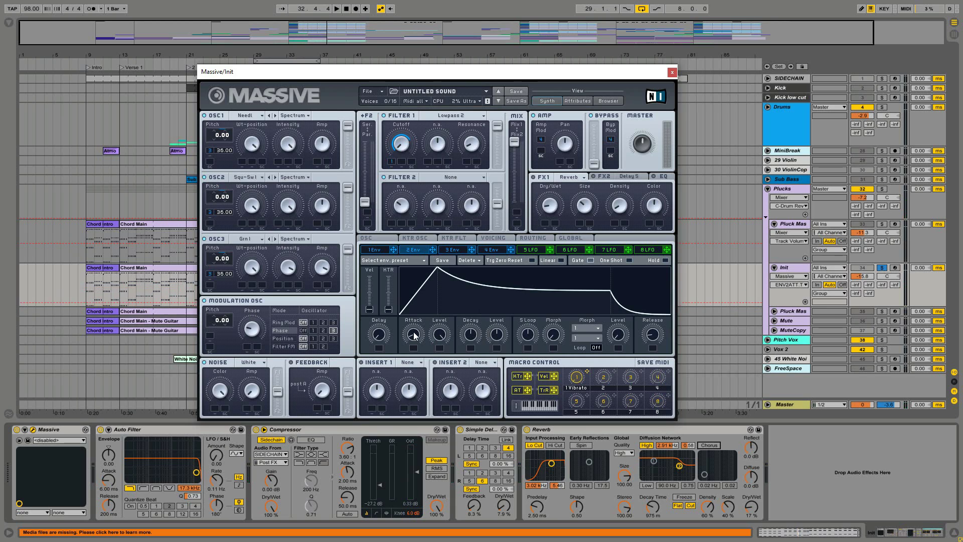
drag(414, 337, 413, 334)
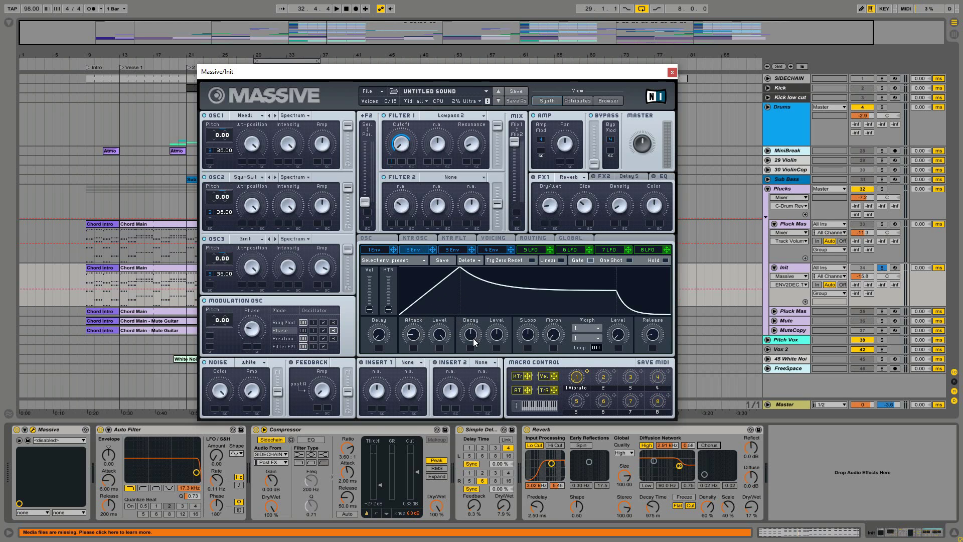
drag(473, 343, 473, 354)
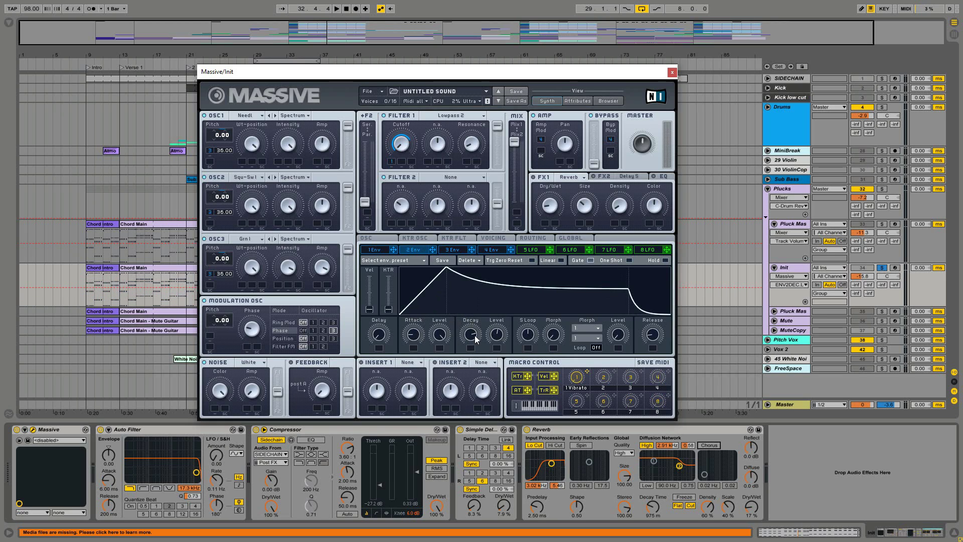
drag(474, 335, 500, 342)
Assign envelope 2 to the unisono spread's Pitch Cutoff with a small modulation amount, and play the loop.
click(493, 239)
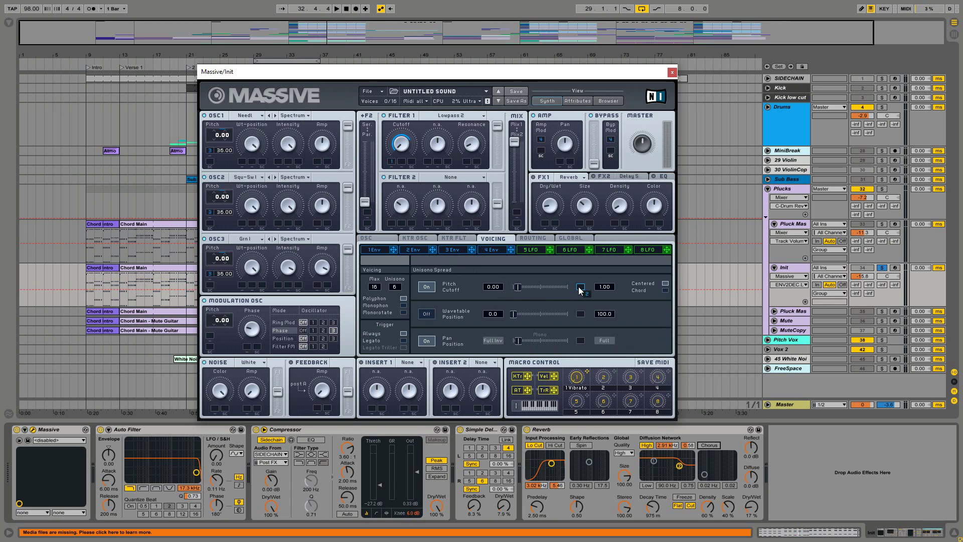
drag(579, 290, 580, 288)
click(517, 287)
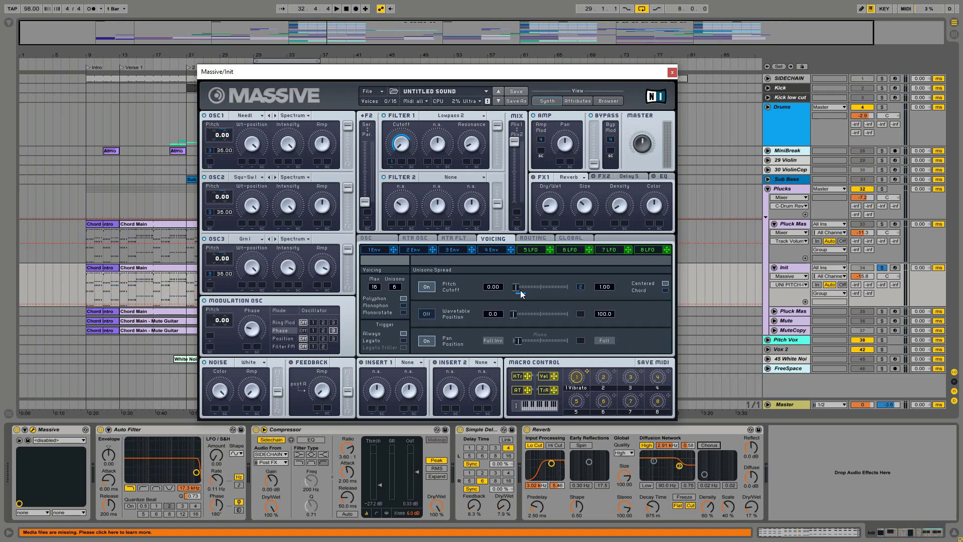
key(space)
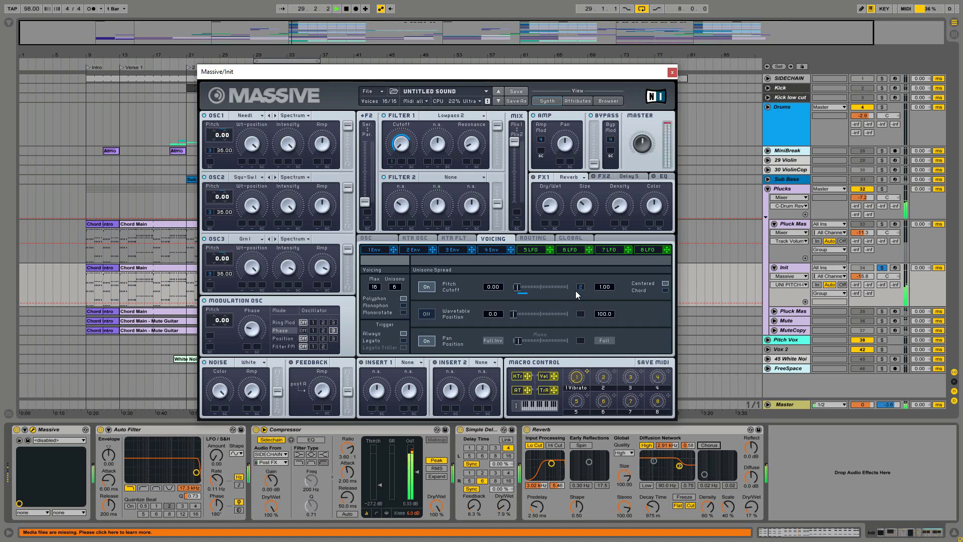